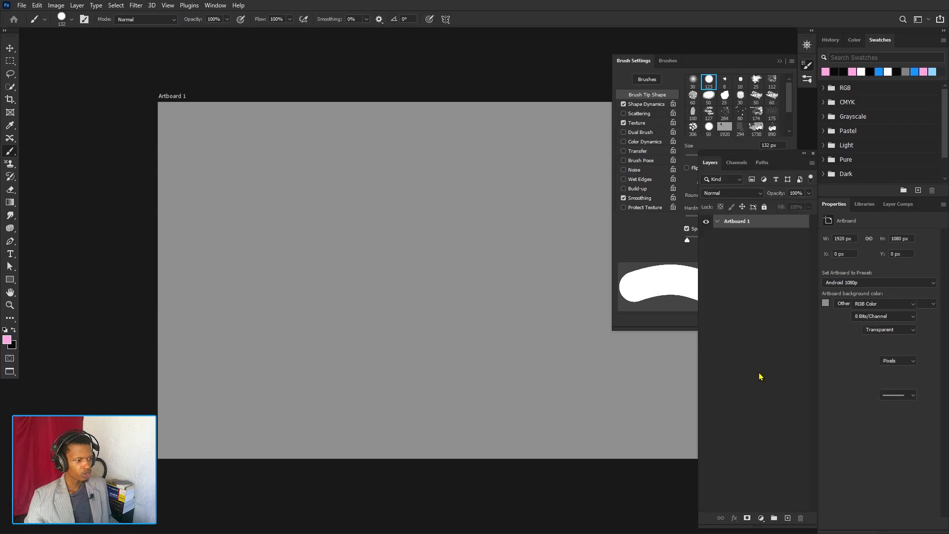
- Add a new layer and stamp one pink dot near the artboard's upper-left corner with the 132 px hard round brush
{"action": "left_click", "coordinate": [788, 518]}
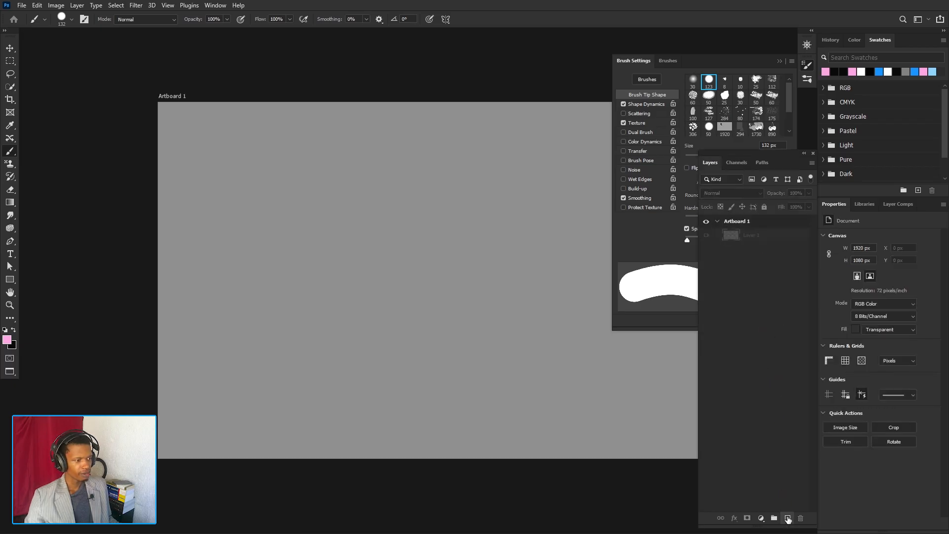
{"action": "left_click", "coordinate": [653, 249]}
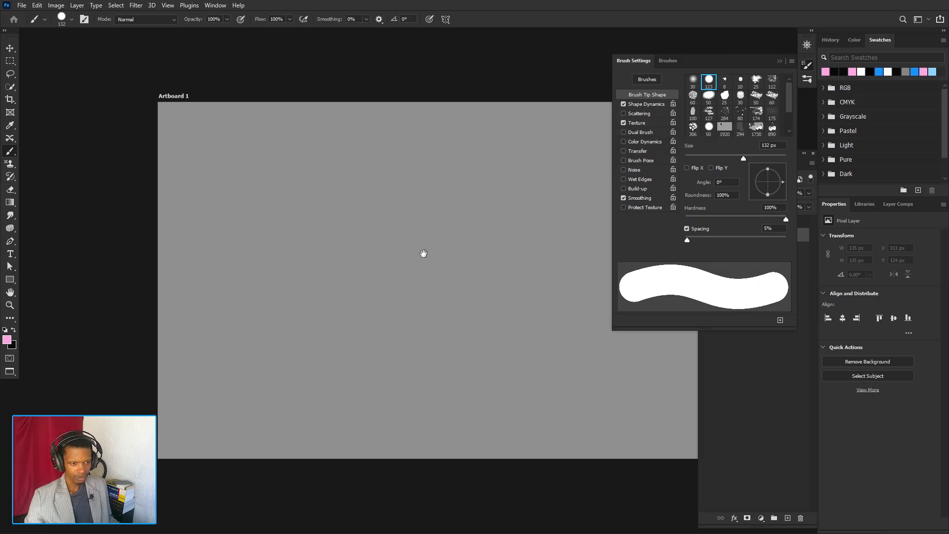
{"action": "left_click_drag", "start_coordinate": [424, 254], "coordinate": [337, 245]}
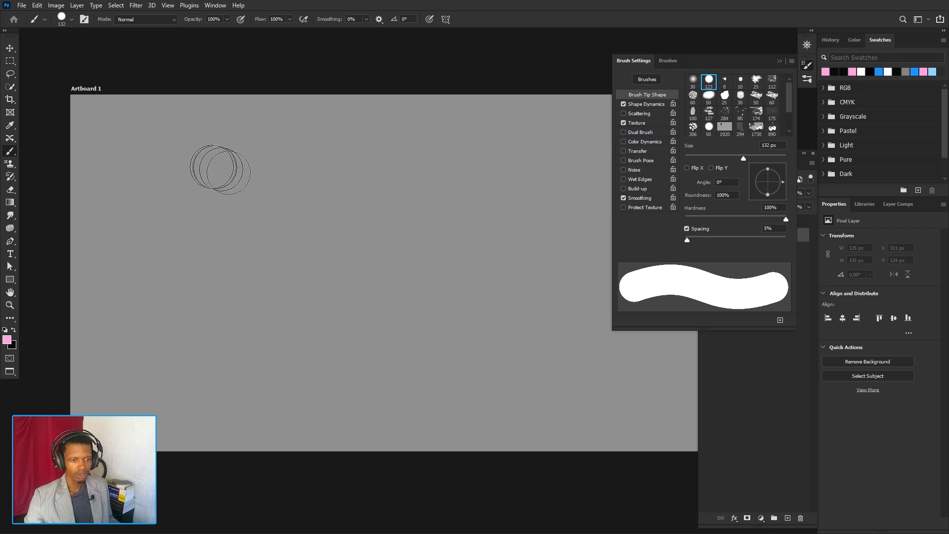
{"action": "left_click", "coordinate": [158, 150]}
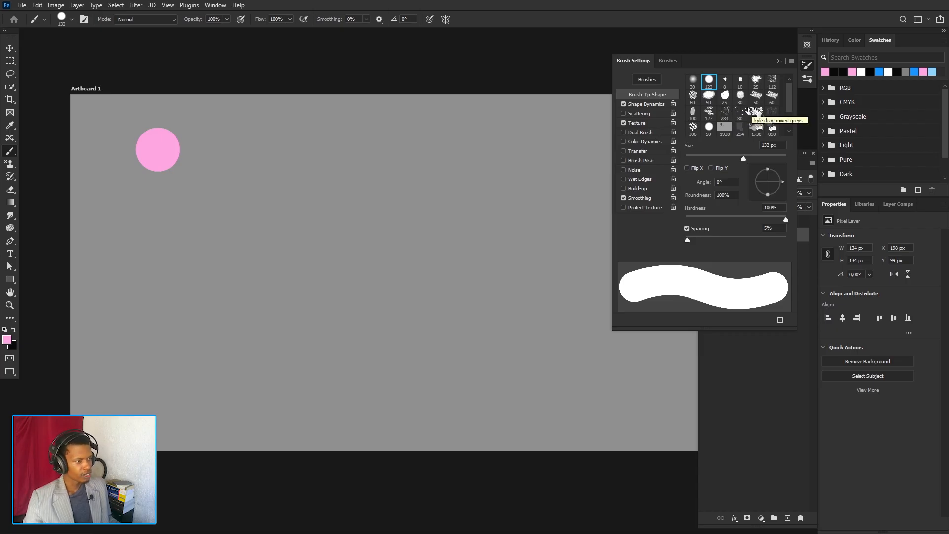
- Choose the 890 px cherries brush tip and try a pink stamp in the middle of the artboard, undoing it
{"action": "left_click", "coordinate": [769, 128]}
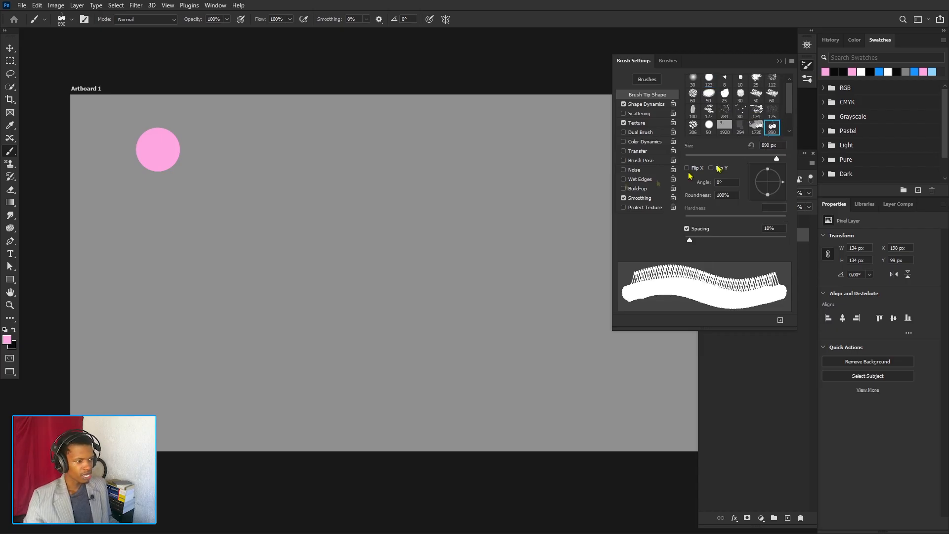
{"action": "left_click", "coordinate": [344, 246]}
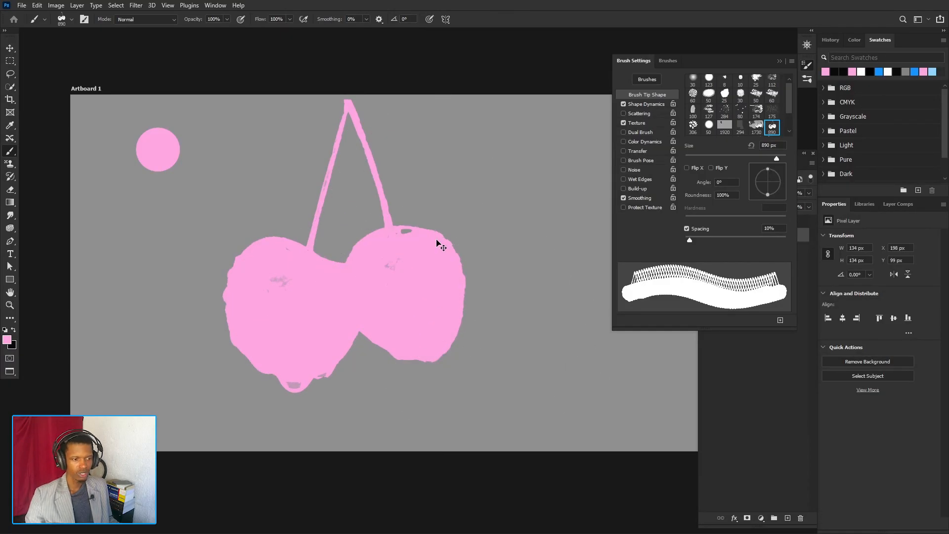
{"action": "key", "text": "ctrl+z"}
- Swap the foreground and background colors and try a black cherries stamp mid-artboard, undoing it
{"action": "key", "text": "x"}
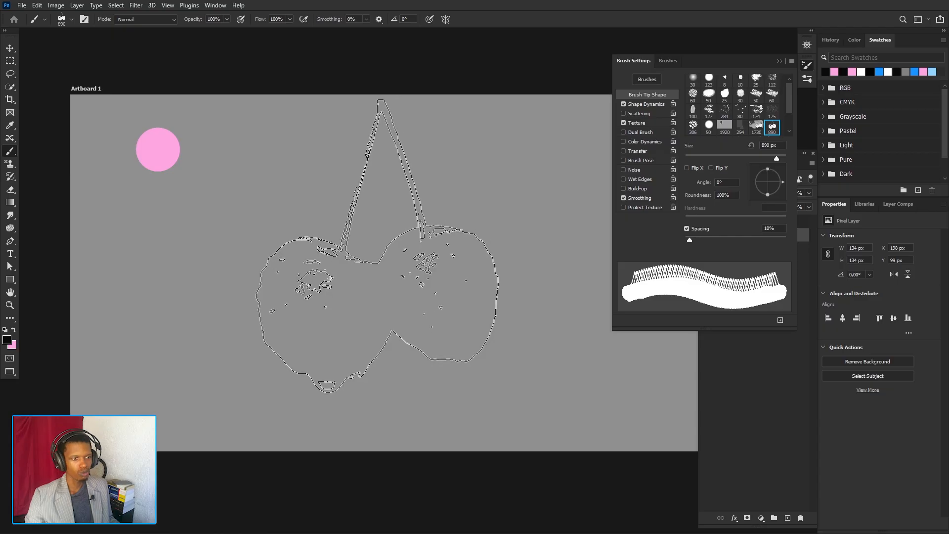
{"action": "left_click", "coordinate": [375, 247]}
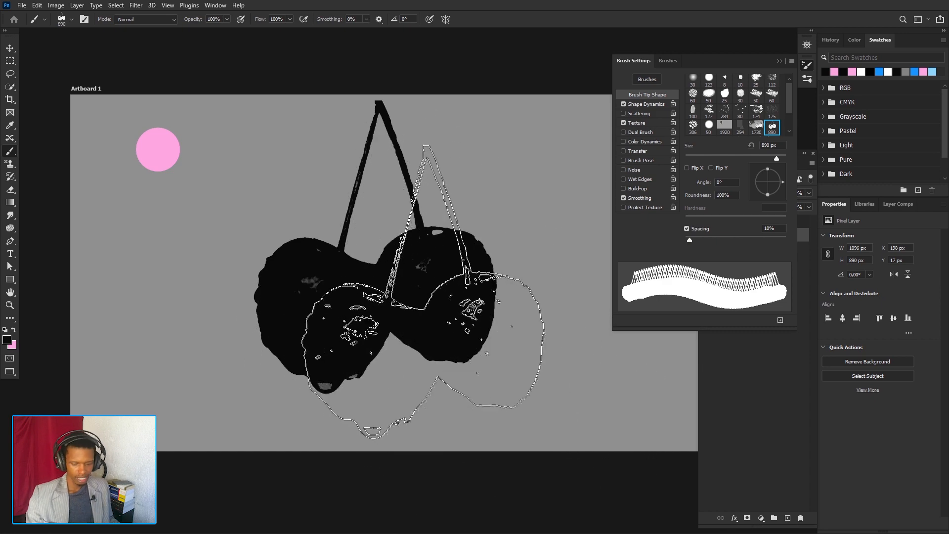
{"action": "key", "text": "ctrl+z"}
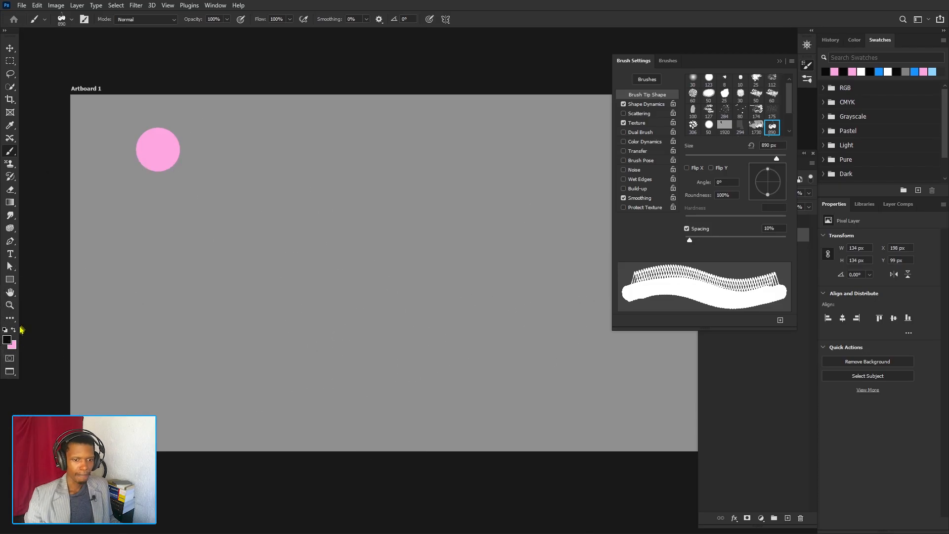
- Set the foreground color to dark gray 444444, try a cherries stamp with it and undo the stamp
{"action": "left_click", "coordinate": [7, 341]}
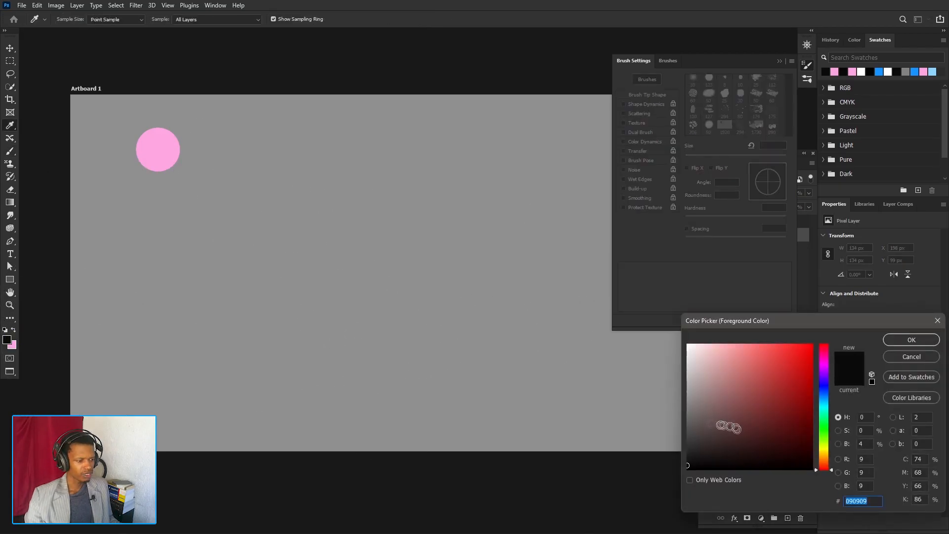
{"action": "mouse_move", "coordinate": [702, 421]}
{"action": "left_mouse_down"}
{"action": "mouse_move", "coordinate": [677, 411]}
{"action": "mouse_move", "coordinate": [671, 432]}
{"action": "left_mouse_up"}
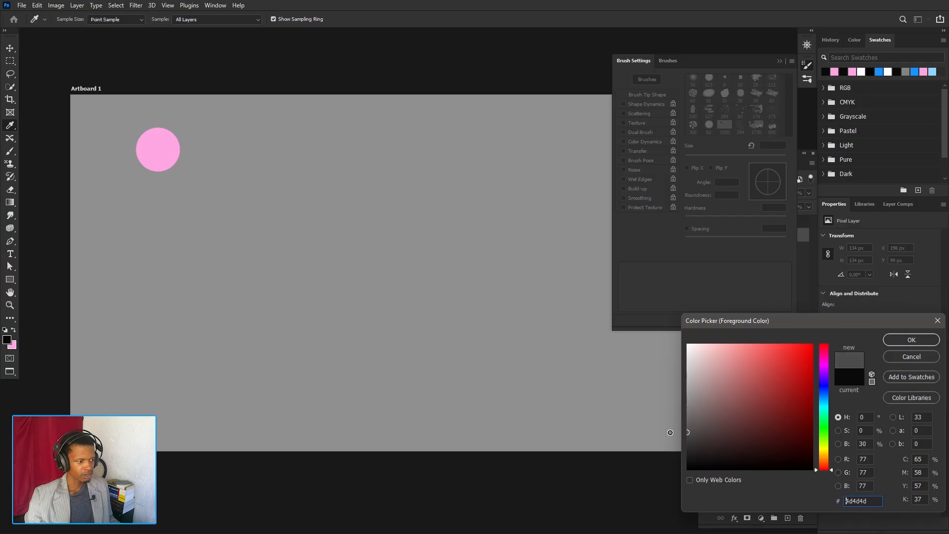
{"action": "left_click", "coordinate": [916, 340]}
{"action": "left_click", "coordinate": [391, 241]}
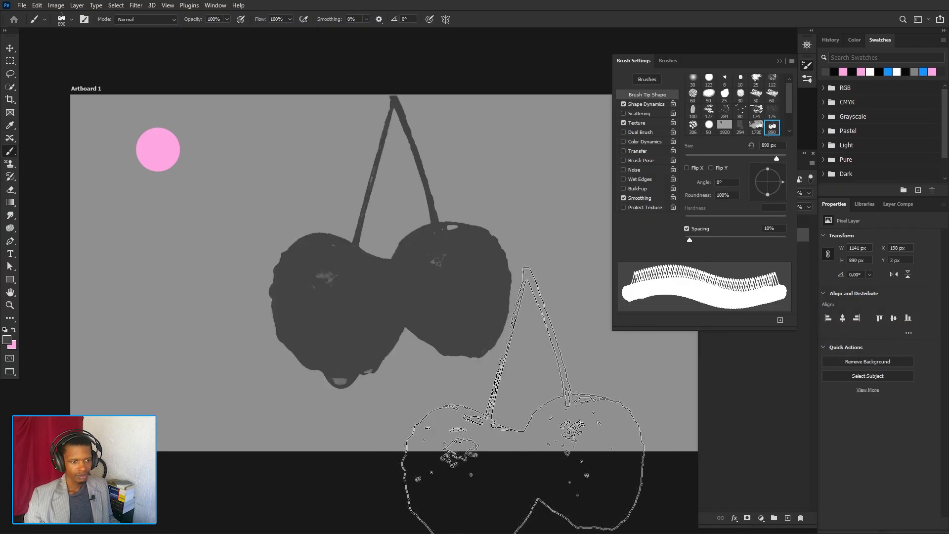
{"action": "key", "text": "ctrl+z"}
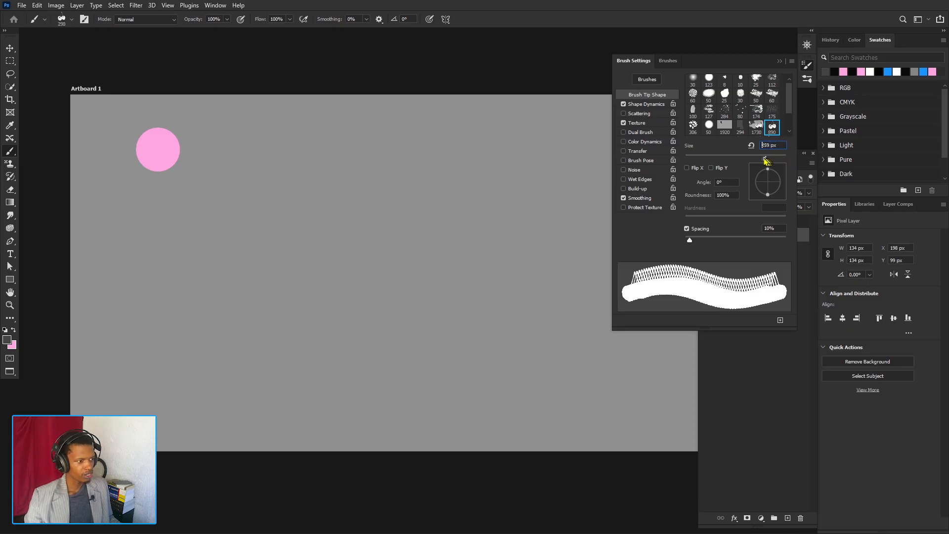
- Vary the cherries brush size, return it to 890 px, and try an unflipped stamp, undoing it
{"action": "left_click_drag", "start_coordinate": [747, 161], "coordinate": [751, 165]}
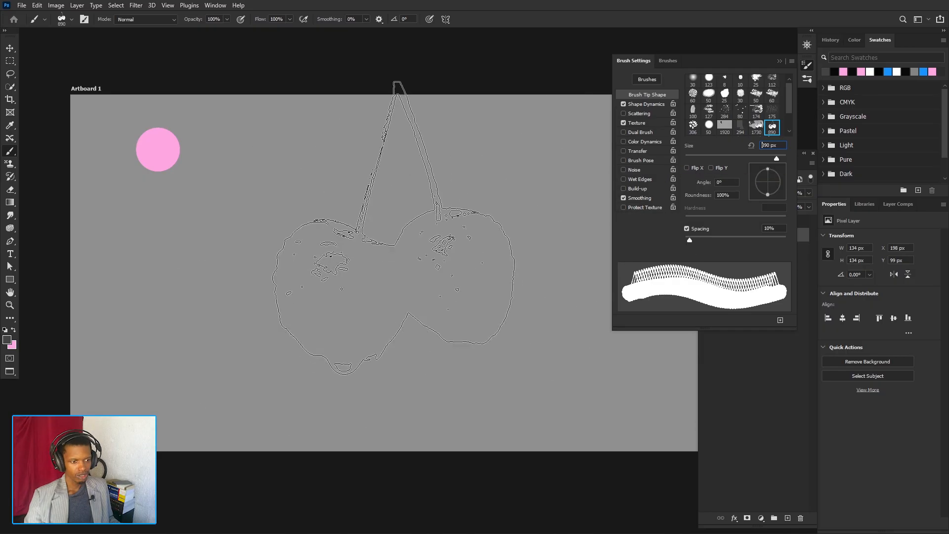
{"action": "left_click", "coordinate": [377, 234]}
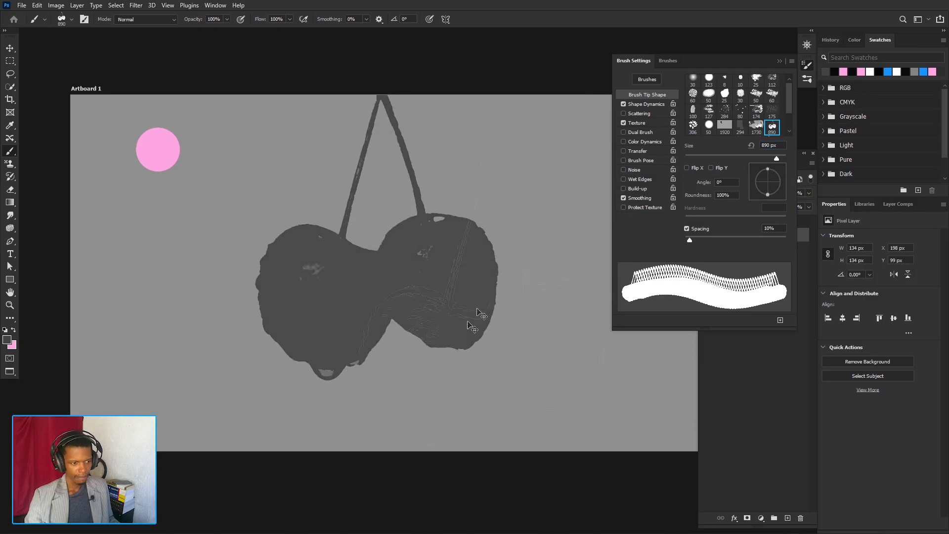
{"action": "key", "text": "ctrl+z"}
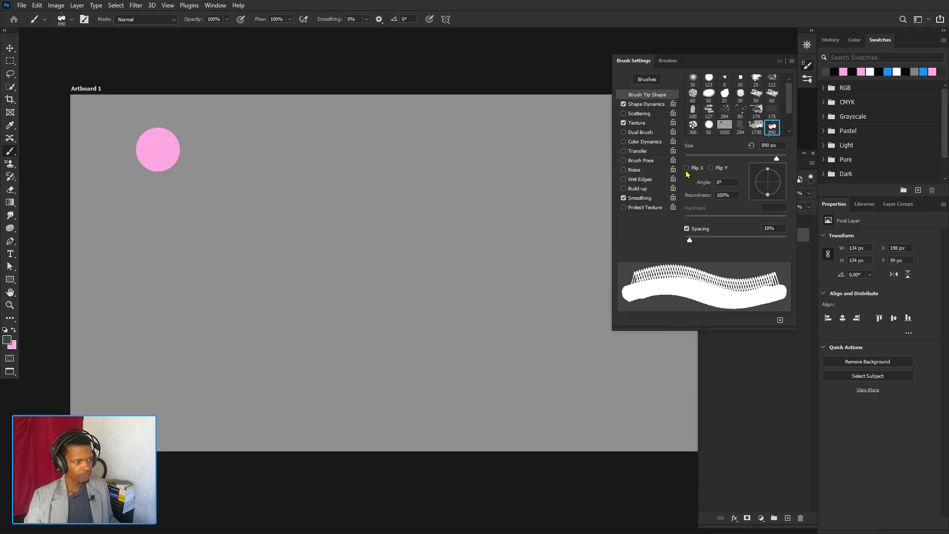
- Enable Flip X for the brush tip and try a horizontally mirrored cherries stamp, undoing it
{"action": "left_click", "coordinate": [686, 168]}
{"action": "left_click", "coordinate": [375, 246]}
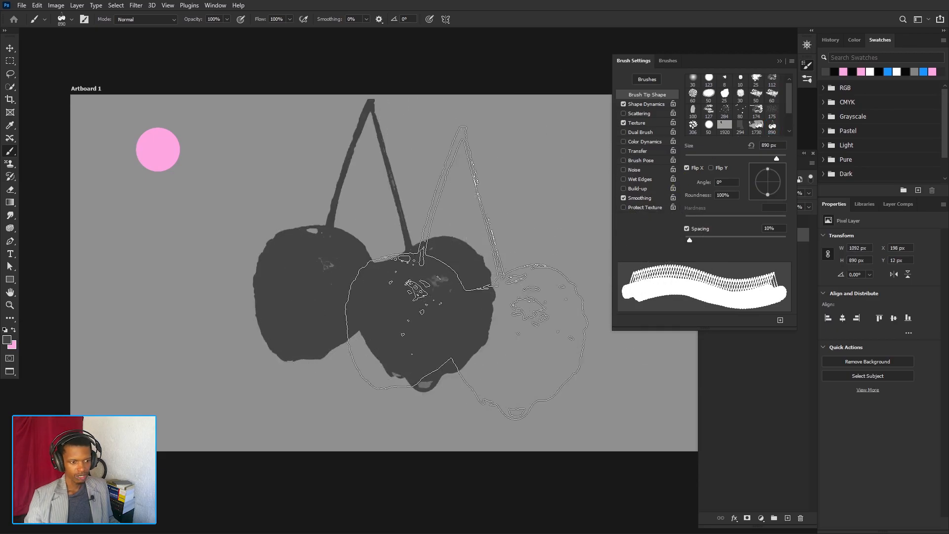
{"action": "key", "text": "ctrl+z"}
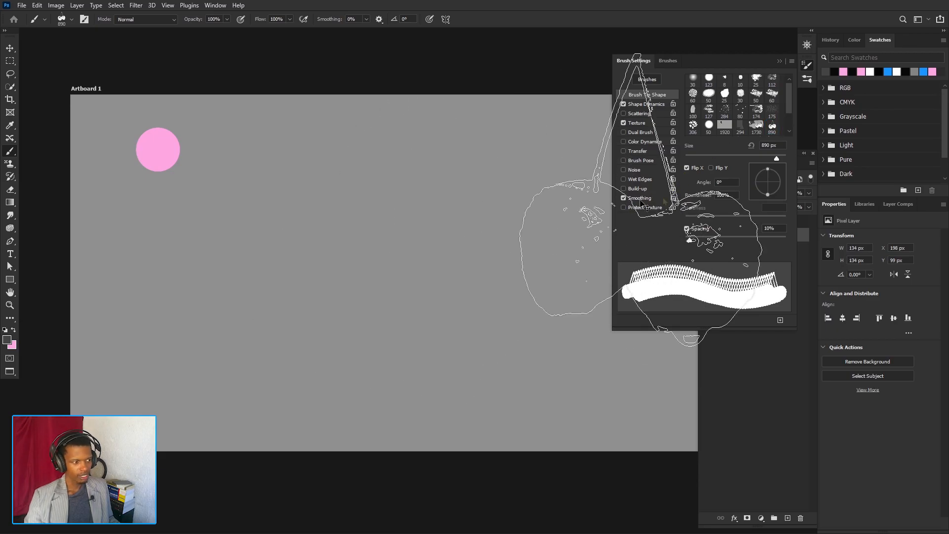
- Enable Flip Y in place of Flip X and try an upside-down cherries stamp, undoing it
{"action": "left_click", "coordinate": [710, 168]}
{"action": "left_click", "coordinate": [687, 168]}
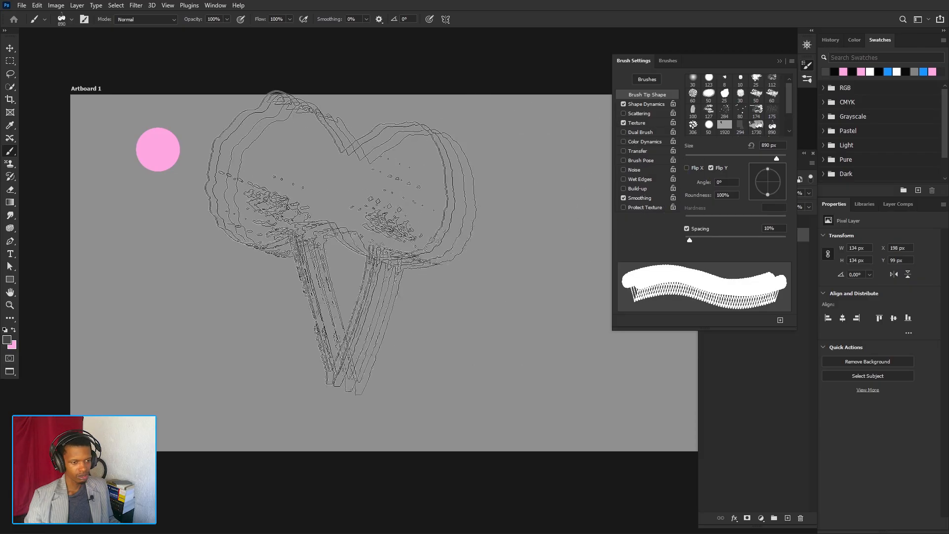
{"action": "left_click", "coordinate": [360, 240]}
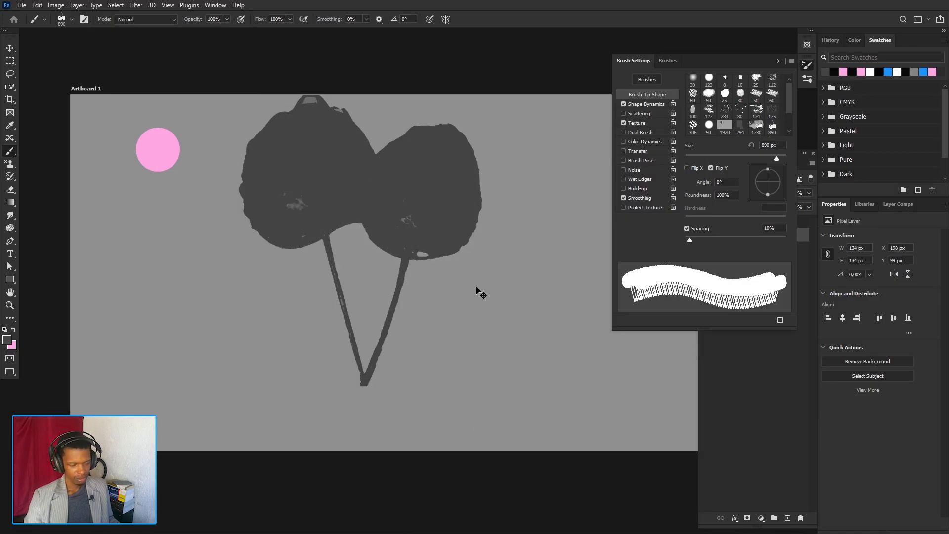
{"action": "key", "text": "ctrl+z"}
- Try a cherries stamp with both Flip X and Flip Y enabled, undo it, and disable both flips
{"action": "left_click", "coordinate": [687, 168]}
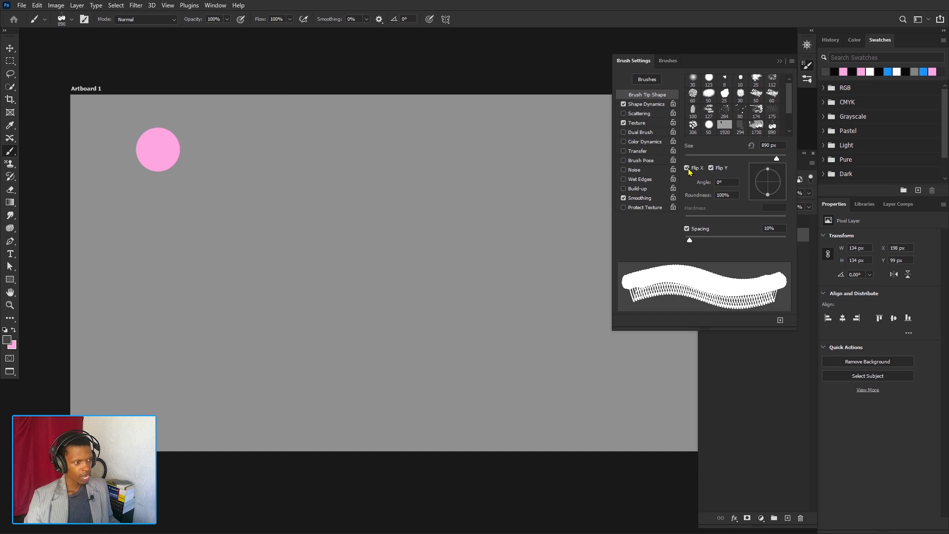
{"action": "left_click", "coordinate": [350, 252]}
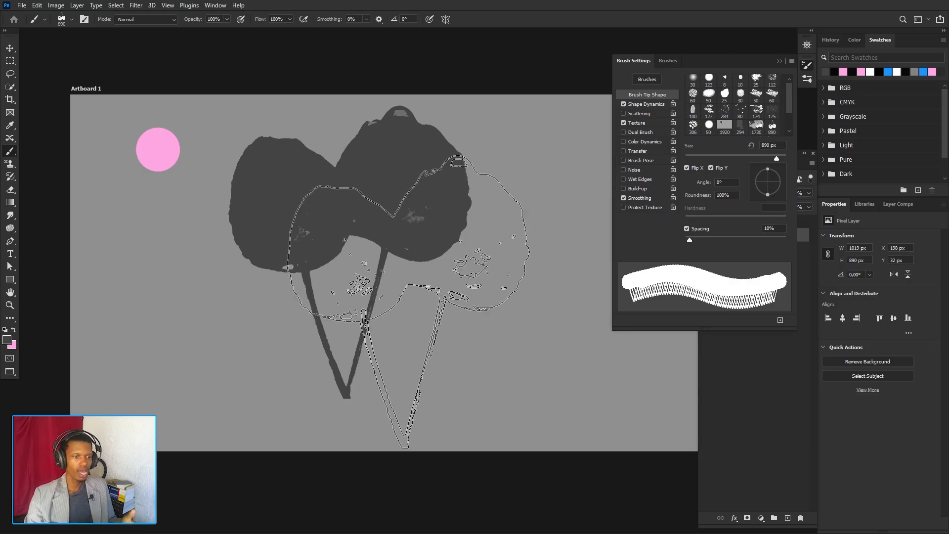
{"action": "key", "text": "ctrl+z"}
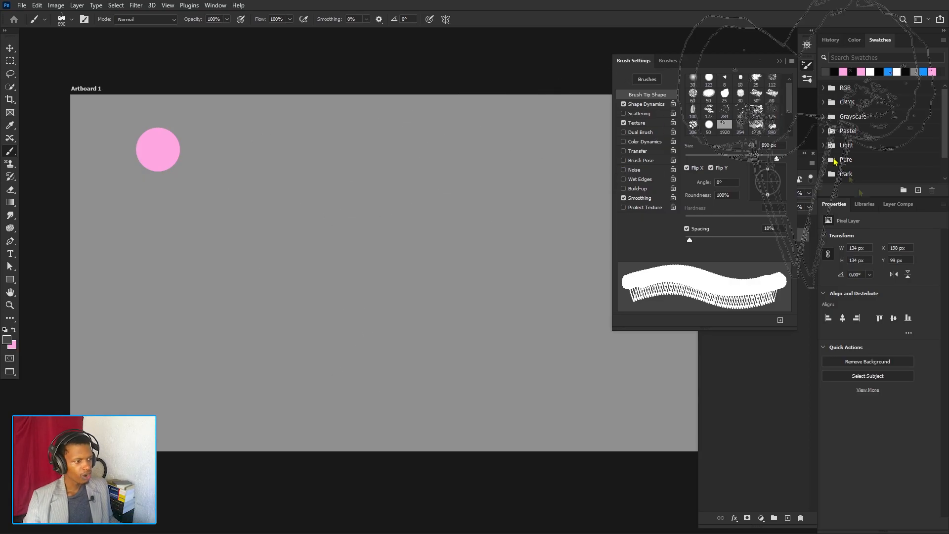
{"action": "left_click", "coordinate": [711, 168]}
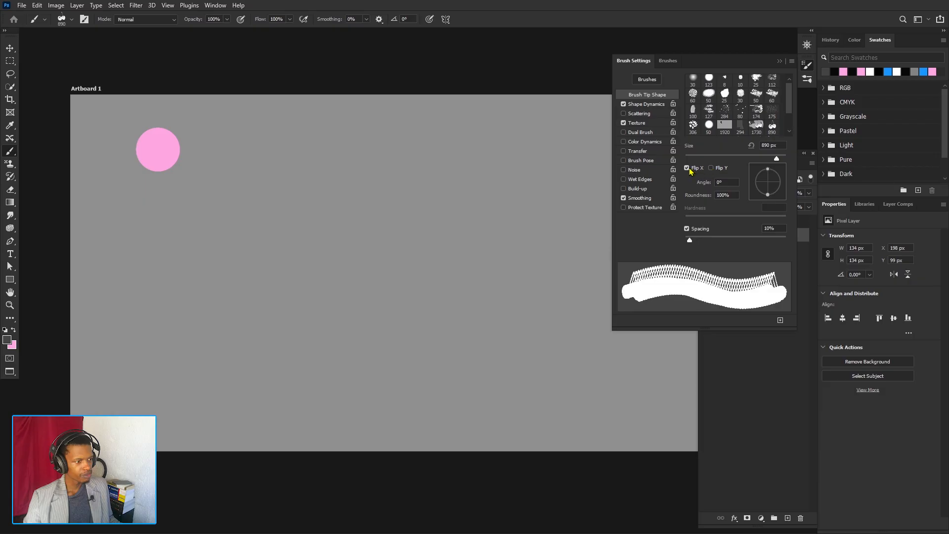
{"action": "left_click", "coordinate": [687, 168]}
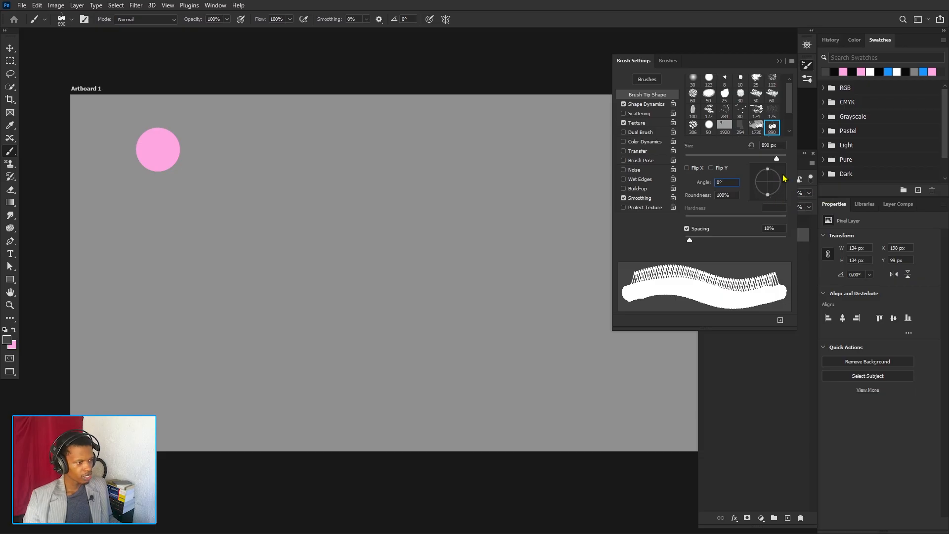
- Rotate the cherries brush tip to an angle of -120° and try two stamps on the artboard, undoing both
{"action": "mouse_move", "coordinate": [783, 178]}
{"action": "left_mouse_down"}
{"action": "mouse_move", "coordinate": [778, 199]}
{"action": "mouse_move", "coordinate": [752, 208]}
{"action": "left_mouse_up"}
{"action": "left_click", "coordinate": [309, 281]}
{"action": "left_click", "coordinate": [472, 225]}
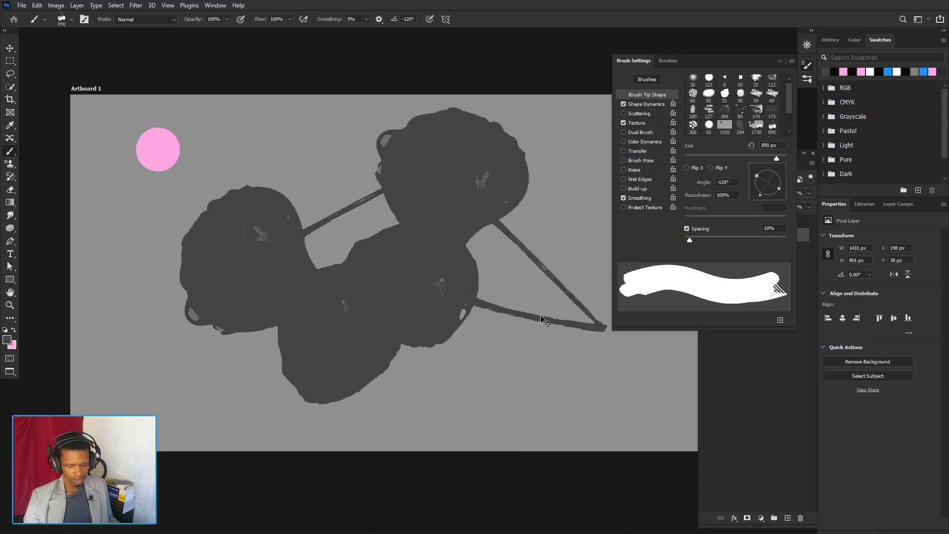
{"action": "key", "text": "ctrl+z"}
{"action": "key", "text": "ctrl+z"}
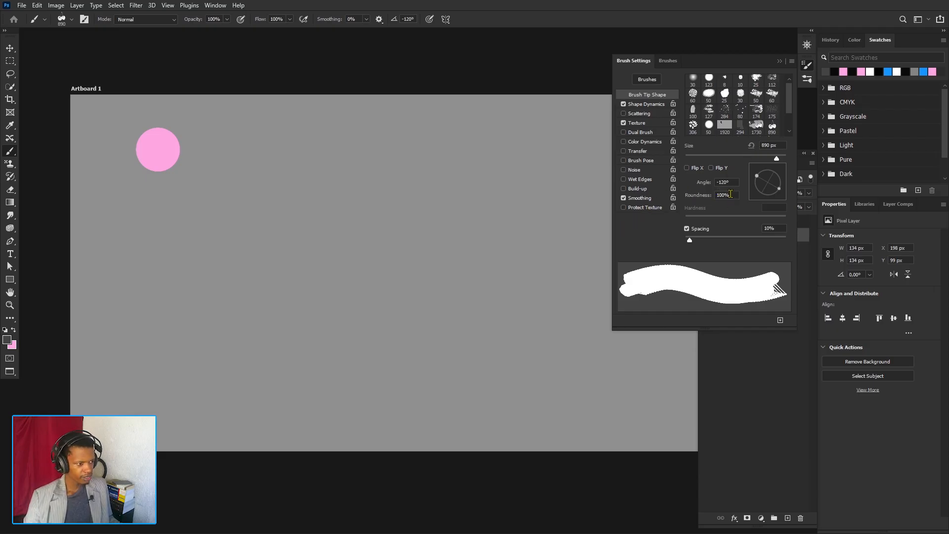
- Choose the 123 px hard round brush tip and try a dark gray dot on the artboard, undoing it
{"action": "left_click", "coordinate": [709, 78]}
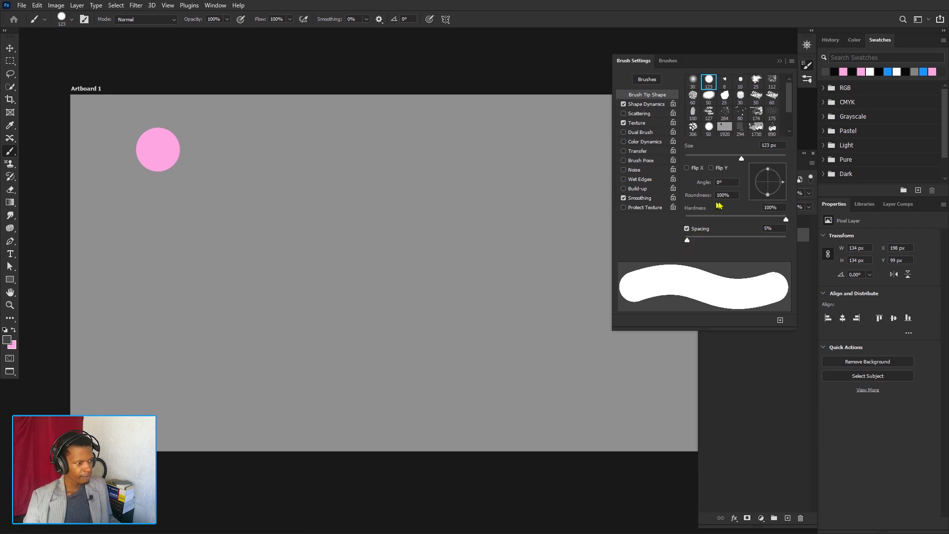
{"action": "left_click", "coordinate": [337, 213]}
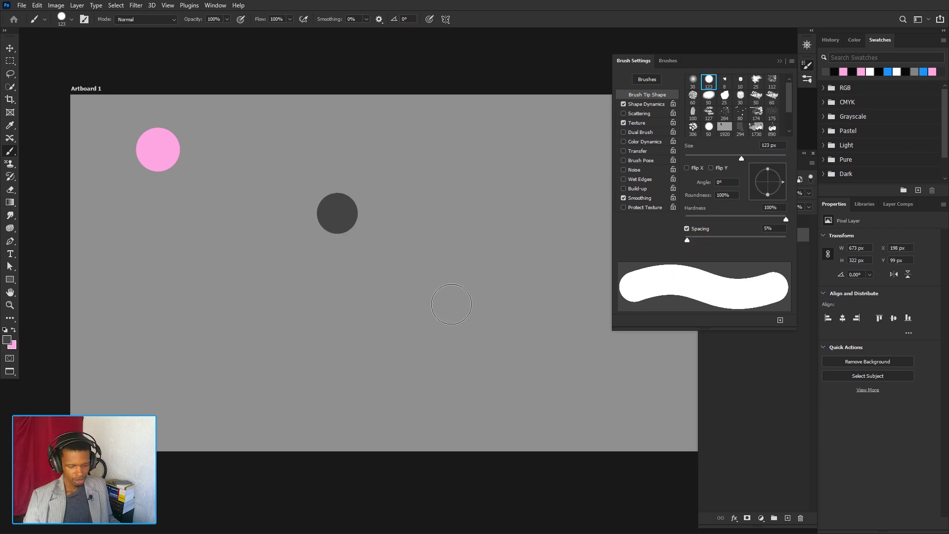
{"action": "key", "text": "ctrl+z"}
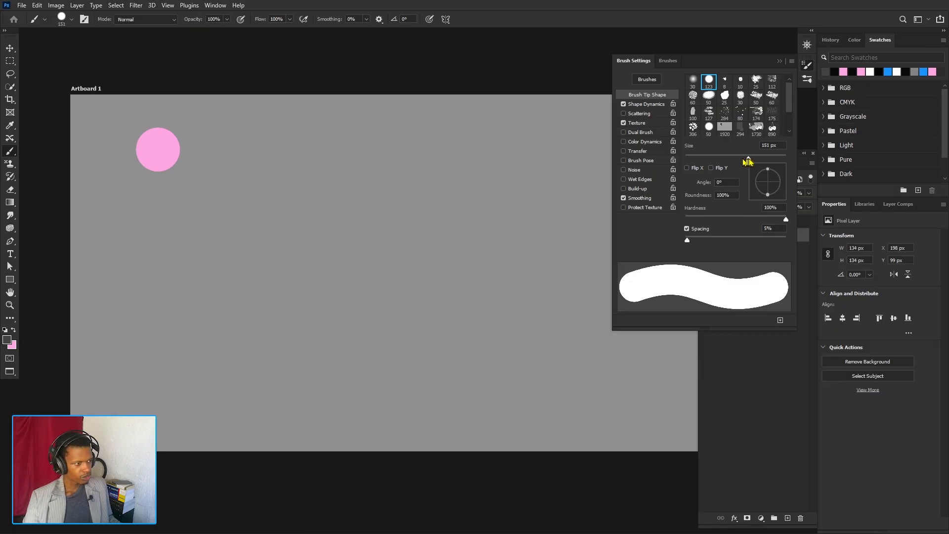
- Set the round brush to 455 px with 50% roundness and stamp a dark gray ellipse in the artboard's upper middle
{"action": "left_click_drag", "start_coordinate": [744, 160], "coordinate": [764, 159]}
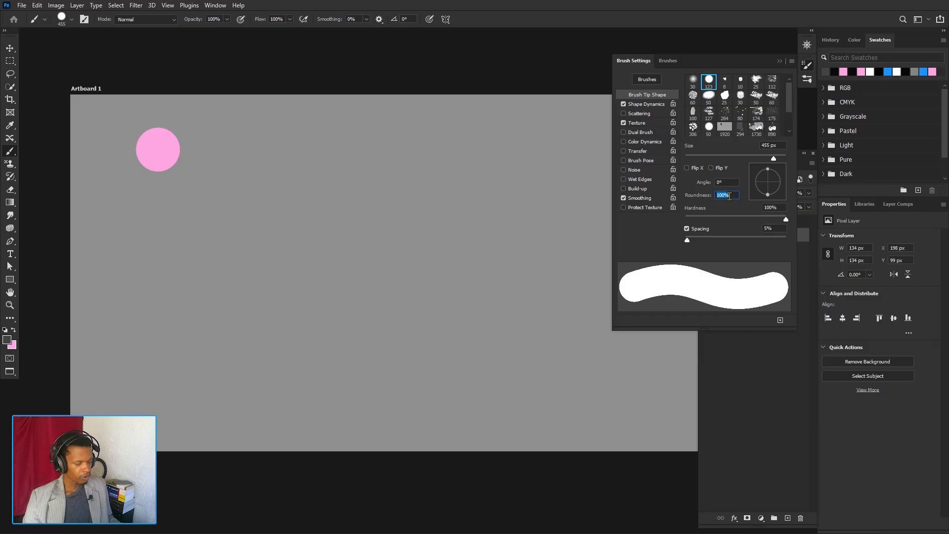
{"action": "type", "text": "50"}
{"action": "key", "text": "Return"}
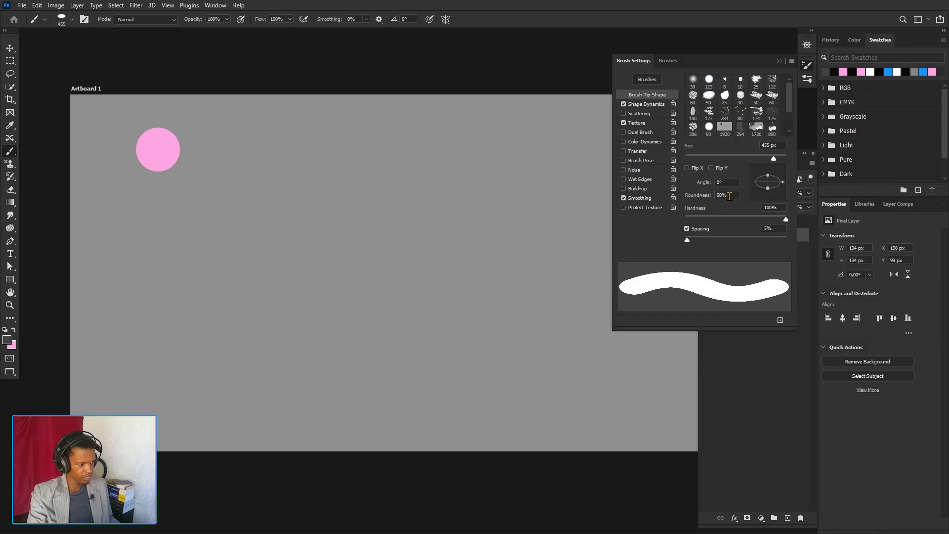
{"action": "left_click", "coordinate": [341, 215]}
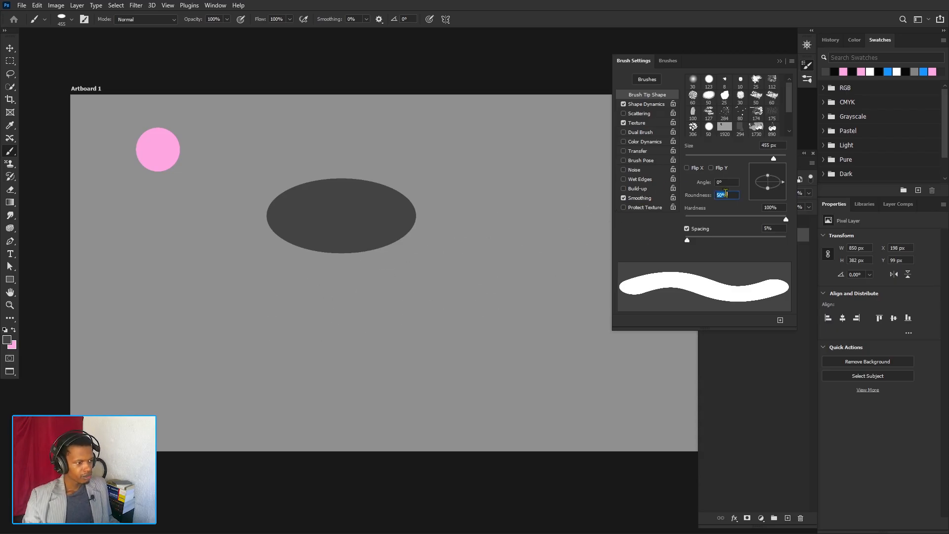
- Set the brush roundness to 20% and stamp a flatter ellipse below the first one
{"action": "type", "text": "20"}
{"action": "key", "text": "Return"}
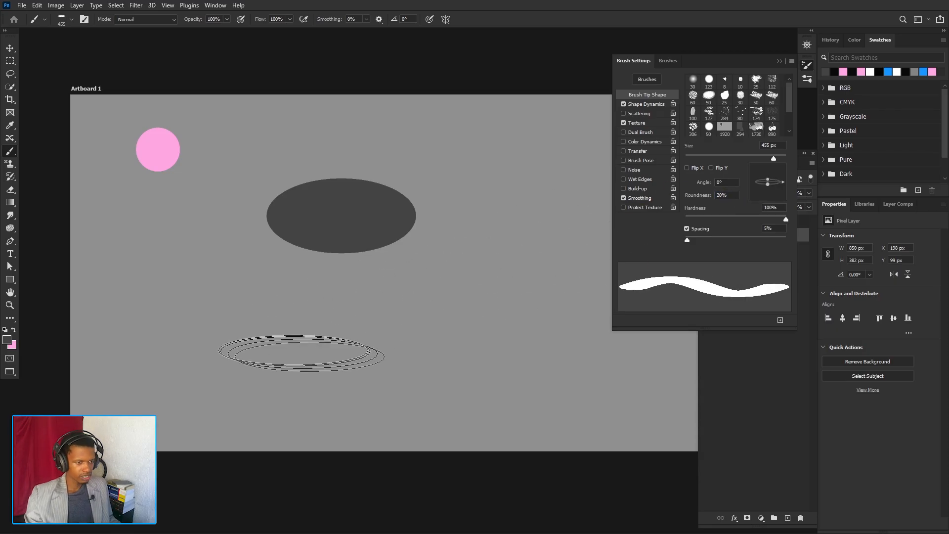
{"action": "left_click", "coordinate": [280, 287]}
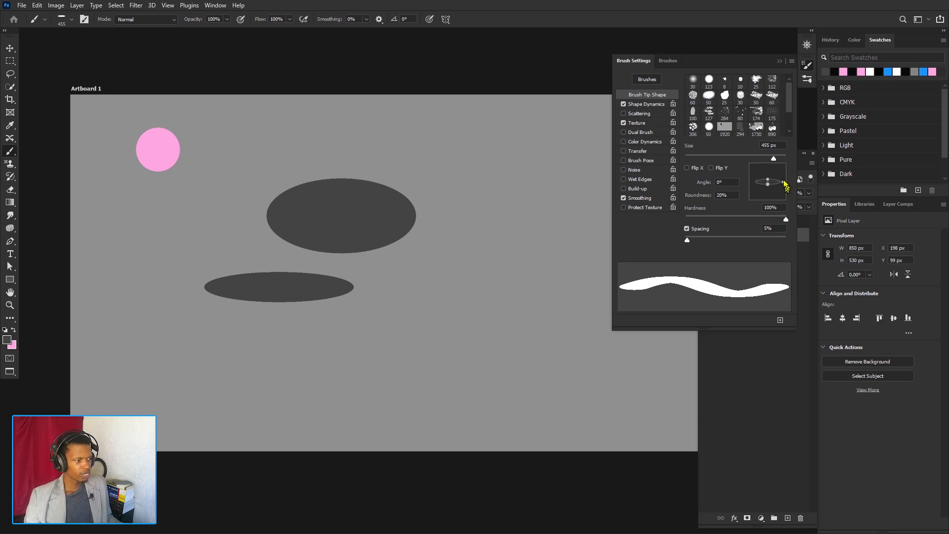
- Set the brush angle to -90° and stamp a narrow vertical ellipse beside the first ellipse on the artboard
{"action": "left_click_drag", "start_coordinate": [785, 183], "coordinate": [772, 202]}
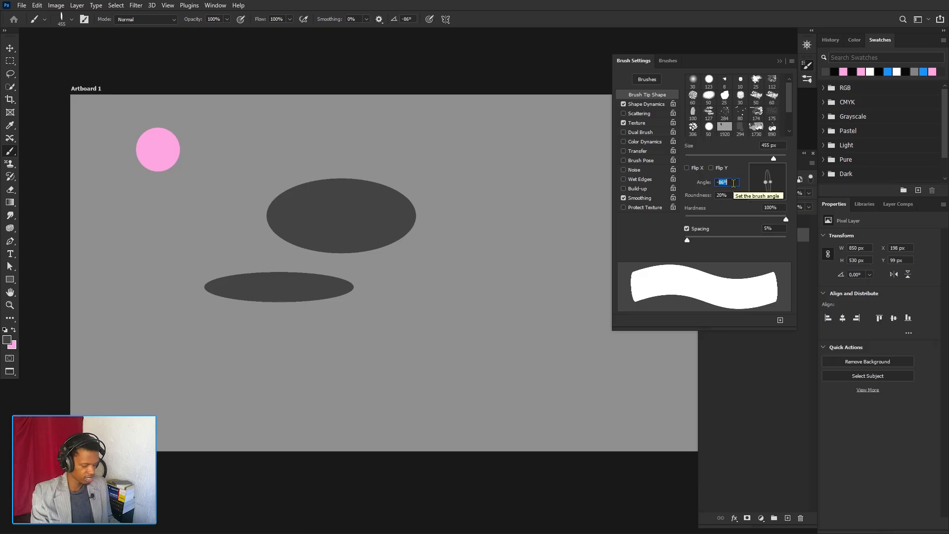
{"action": "type", "text": "-90"}
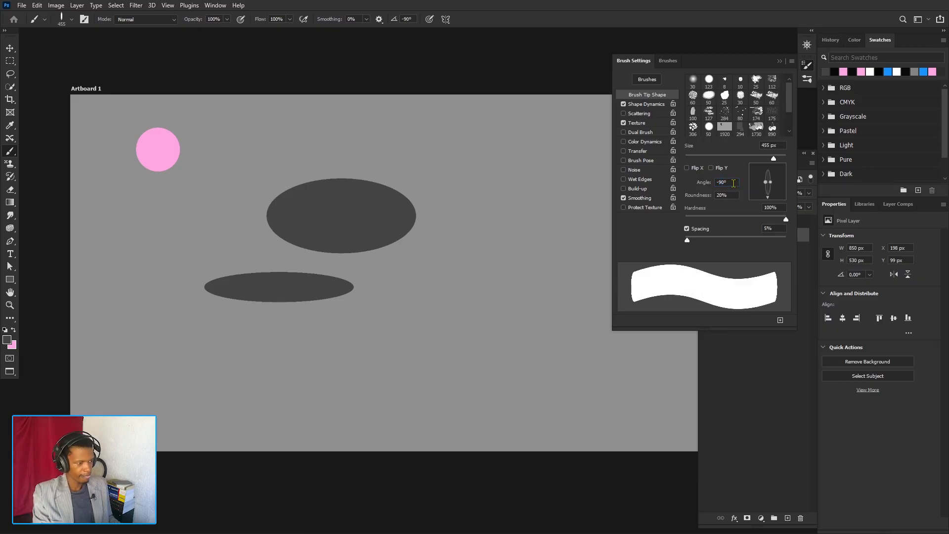
{"action": "left_click", "coordinate": [467, 238]}
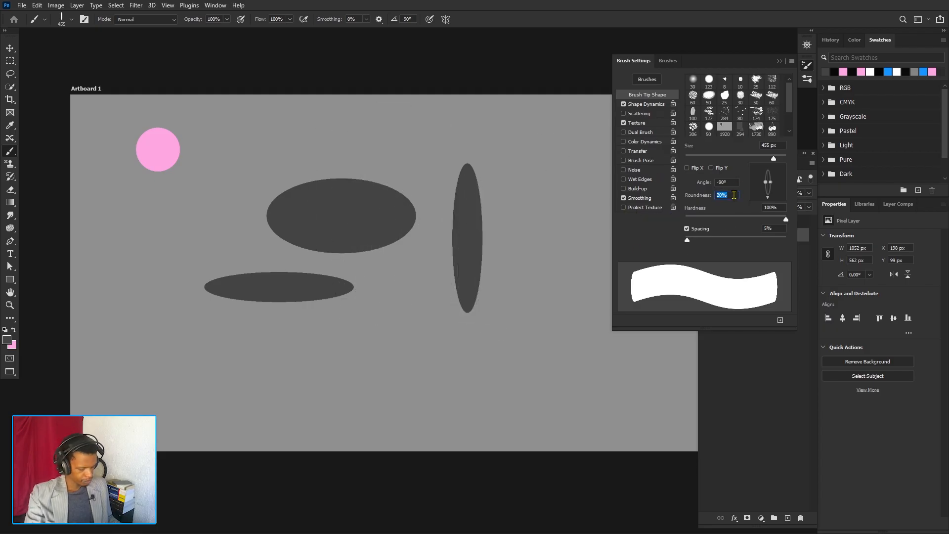
- Set the brush roundness to 100% and hardness to 56%, and stamp a soft-edged circle in the artboard's lower middle
{"action": "type", "text": "100"}
{"action": "key", "text": "Return"}
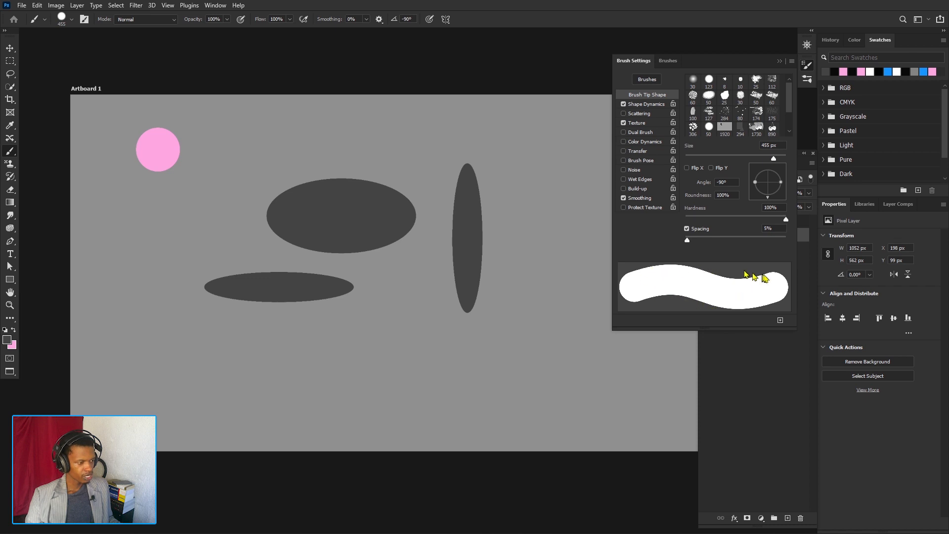
{"action": "left_click_drag", "start_coordinate": [786, 221], "coordinate": [699, 221]}
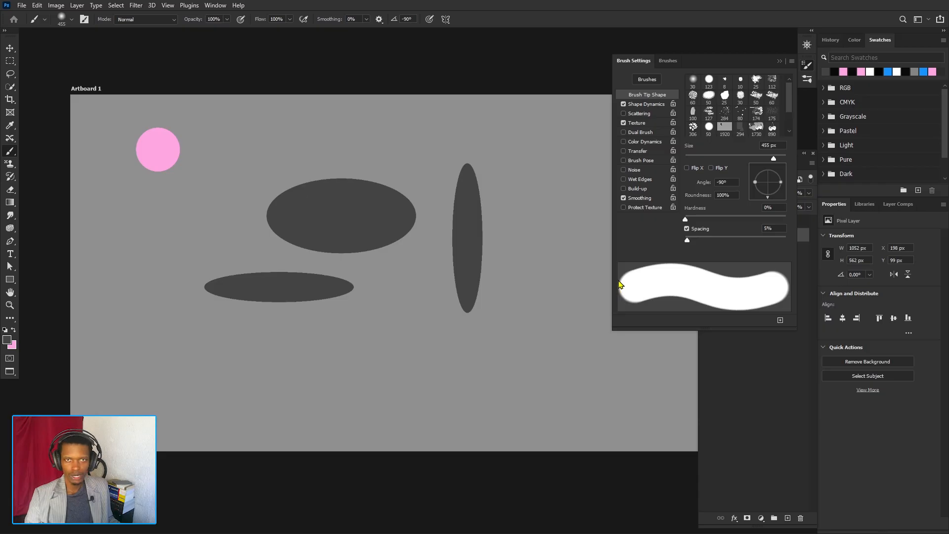
{"action": "left_click_drag", "start_coordinate": [685, 219], "coordinate": [742, 221]}
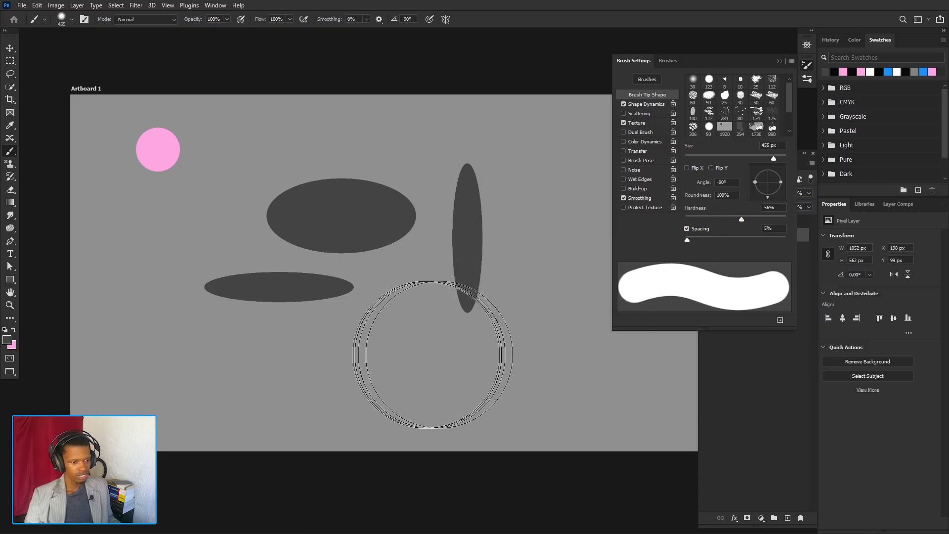
{"action": "left_click", "coordinate": [390, 355]}
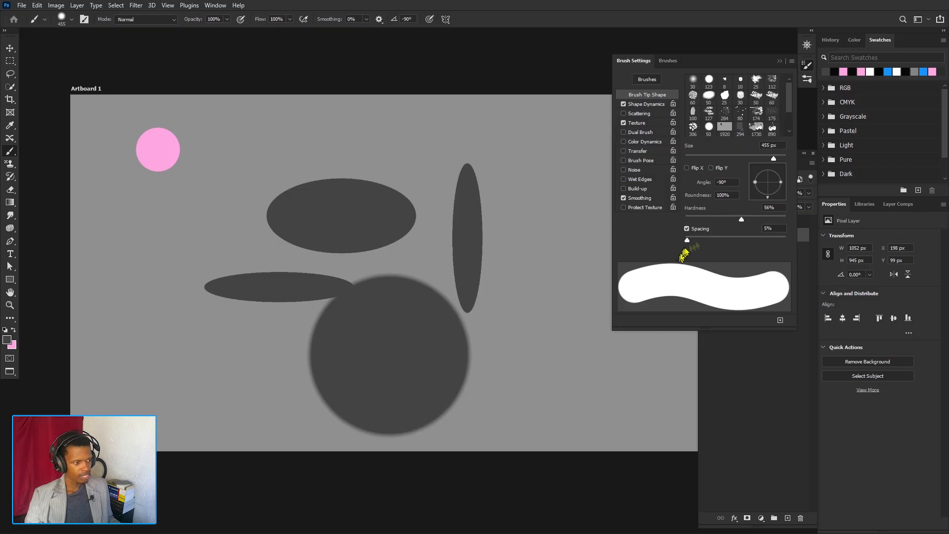
- Stamp a circle at 0% hardness in the artboard's lower left and another at 100% hardness over the vertical ellipse
{"action": "left_click_drag", "start_coordinate": [740, 219], "coordinate": [685, 219]}
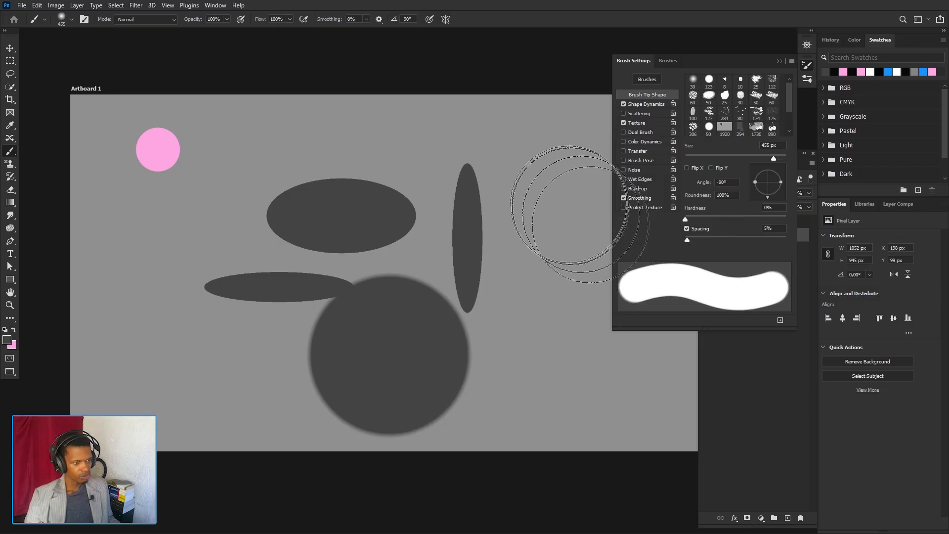
{"action": "left_click", "coordinate": [158, 358]}
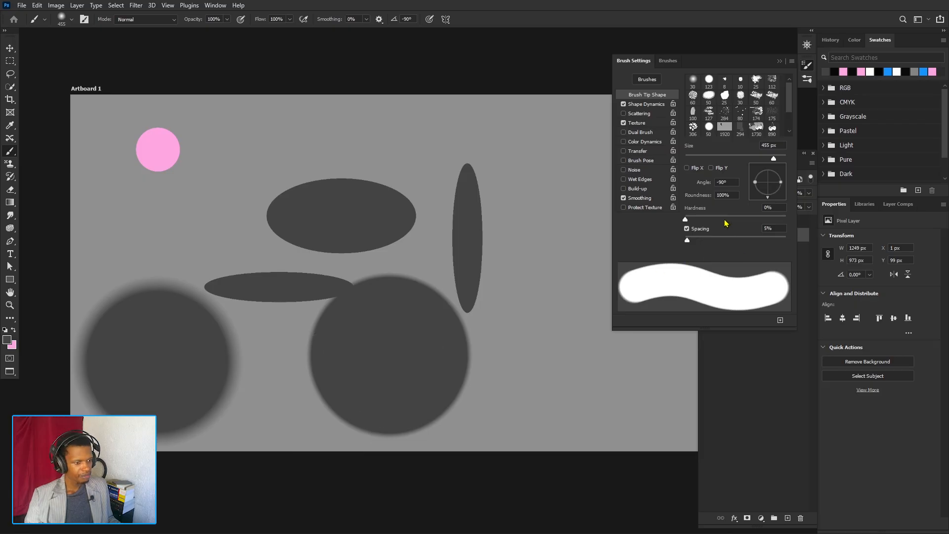
{"action": "left_click_drag", "start_coordinate": [727, 217], "coordinate": [786, 219]}
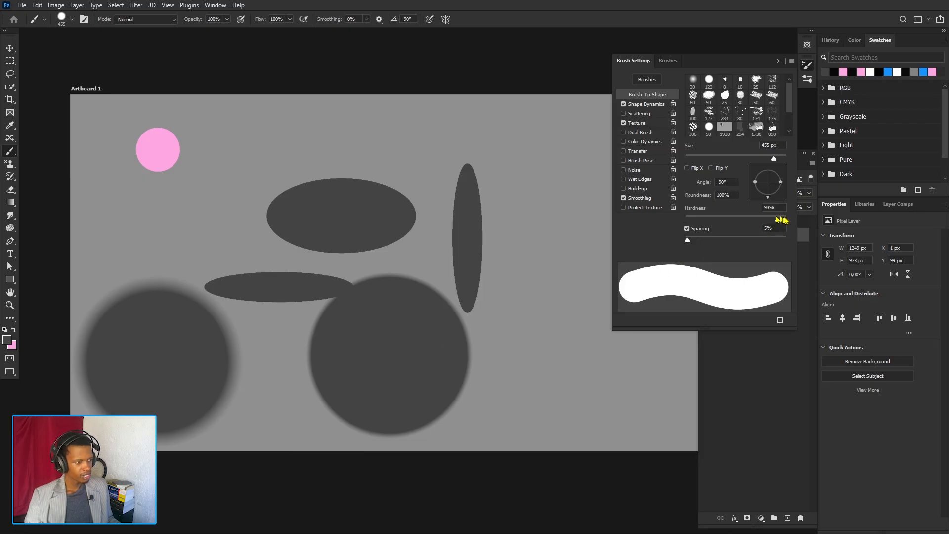
{"action": "left_click", "coordinate": [500, 195]}
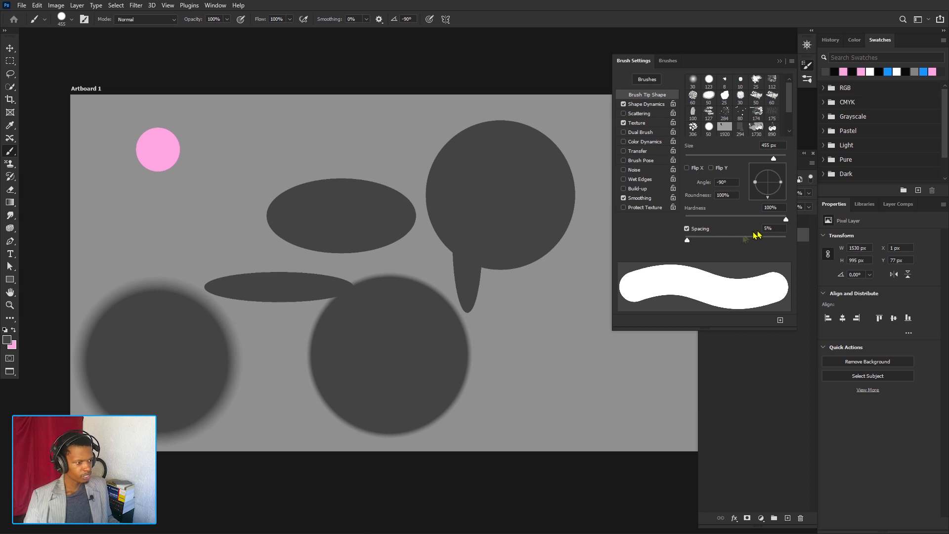
- Turn off brush spacing and undo all the stamps on the artboard, including the pink circle
{"action": "left_click", "coordinate": [687, 229]}
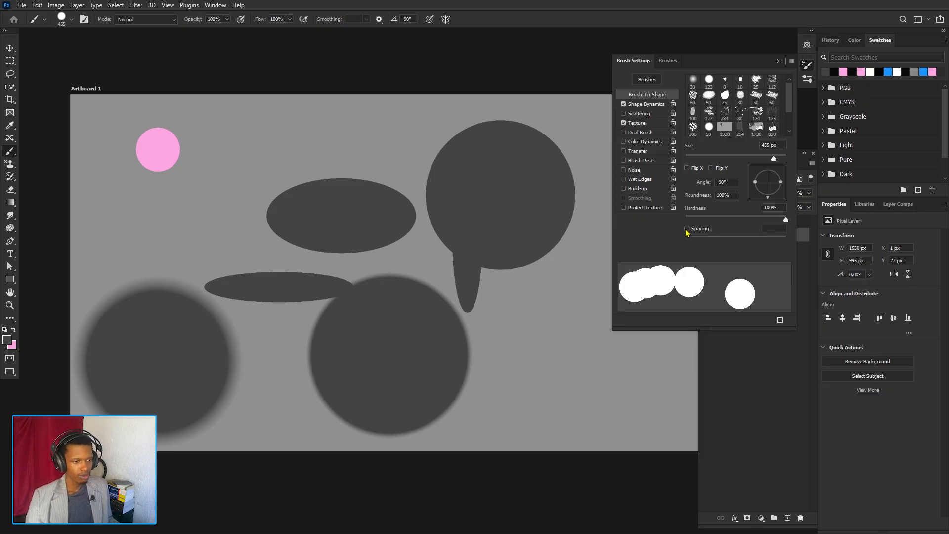
{"action": "key", "text": "ctrl+z"}
{"action": "key", "text": "ctrl+z"}
{"action": "key", "text": "ctrl+z"}
{"action": "key", "text": "ctrl+z"}
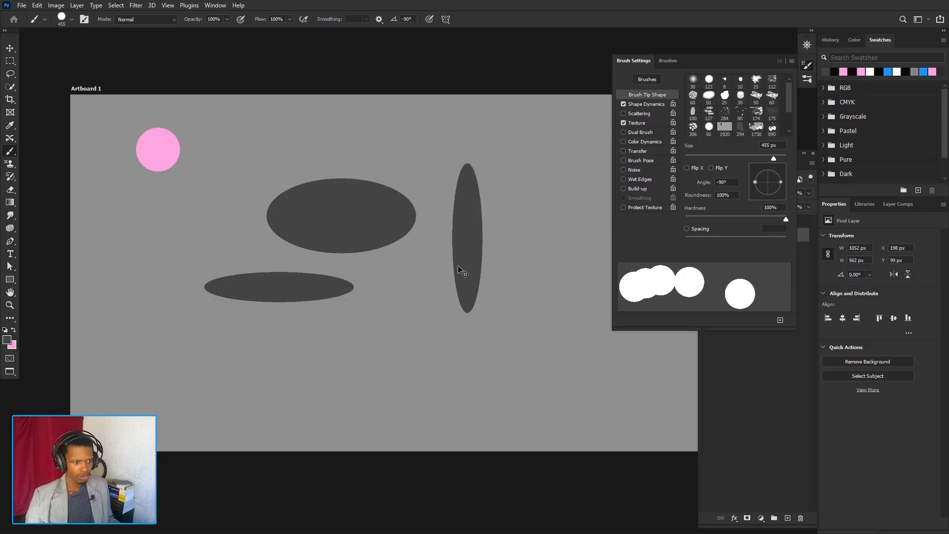
{"action": "key", "text": "ctrl+z"}
{"action": "key", "text": "ctrl+z"}
{"action": "key", "text": "ctrl+z"}
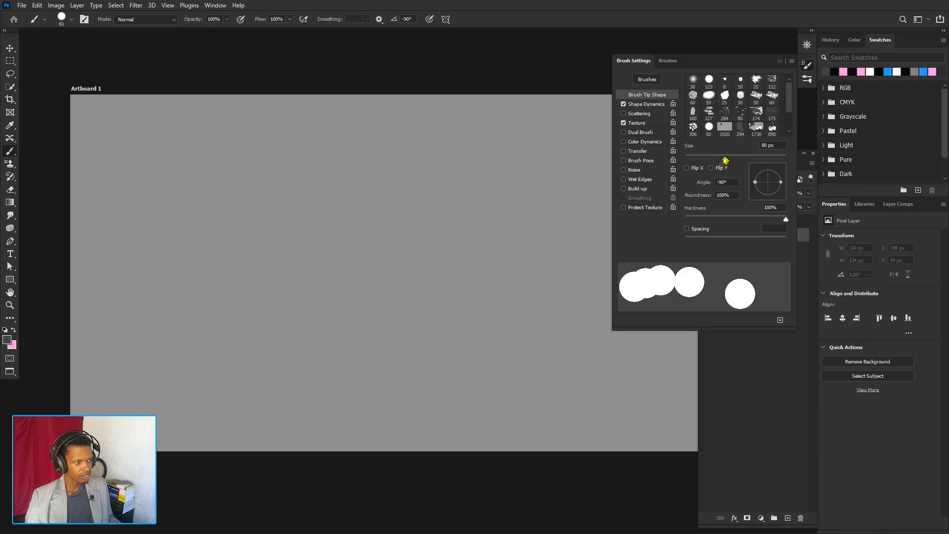
- Set the brush size to 143 px and paint two wavy strokes across the artboard, one with spacing off and one at 1% spacing
{"action": "left_click", "coordinate": [747, 159]}
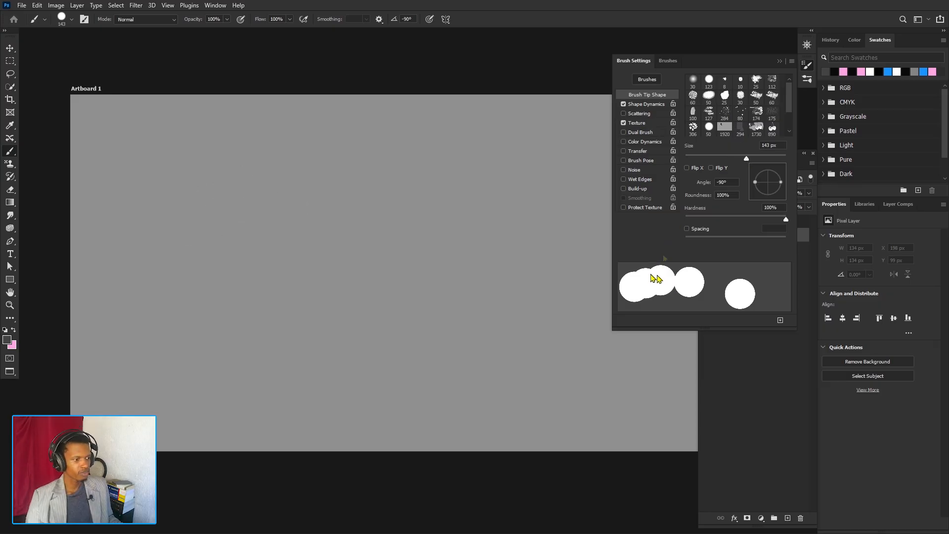
{"action": "mouse_move", "coordinate": [111, 137]}
{"action": "left_mouse_down"}
{"action": "mouse_move", "coordinate": [280, 138]}
{"action": "mouse_move", "coordinate": [526, 159]}
{"action": "mouse_move", "coordinate": [563, 148]}
{"action": "left_mouse_up"}
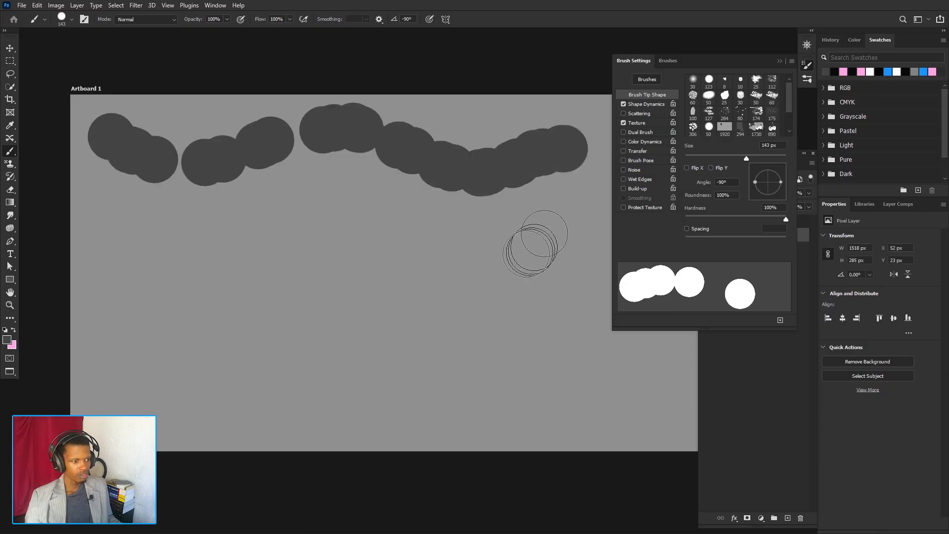
{"action": "left_click", "coordinate": [686, 229]}
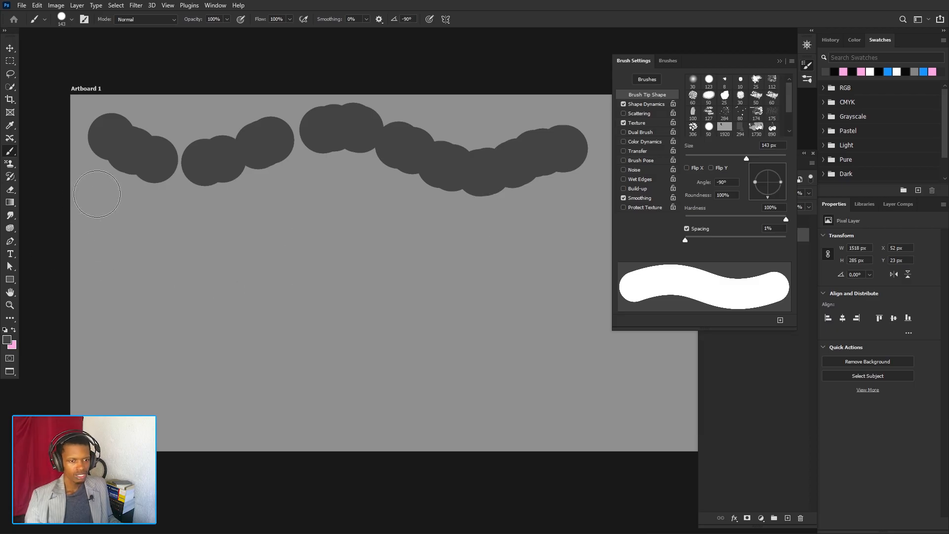
{"action": "mouse_move", "coordinate": [101, 199]}
{"action": "left_mouse_down"}
{"action": "mouse_move", "coordinate": [118, 219]}
{"action": "mouse_move", "coordinate": [187, 240]}
{"action": "mouse_move", "coordinate": [260, 221]}
{"action": "mouse_move", "coordinate": [297, 199]}
{"action": "mouse_move", "coordinate": [333, 198]}
{"action": "mouse_move", "coordinate": [378, 227]}
{"action": "mouse_move", "coordinate": [431, 239]}
{"action": "mouse_move", "coordinate": [513, 240]}
{"action": "mouse_move", "coordinate": [590, 210]}
{"action": "left_mouse_up"}
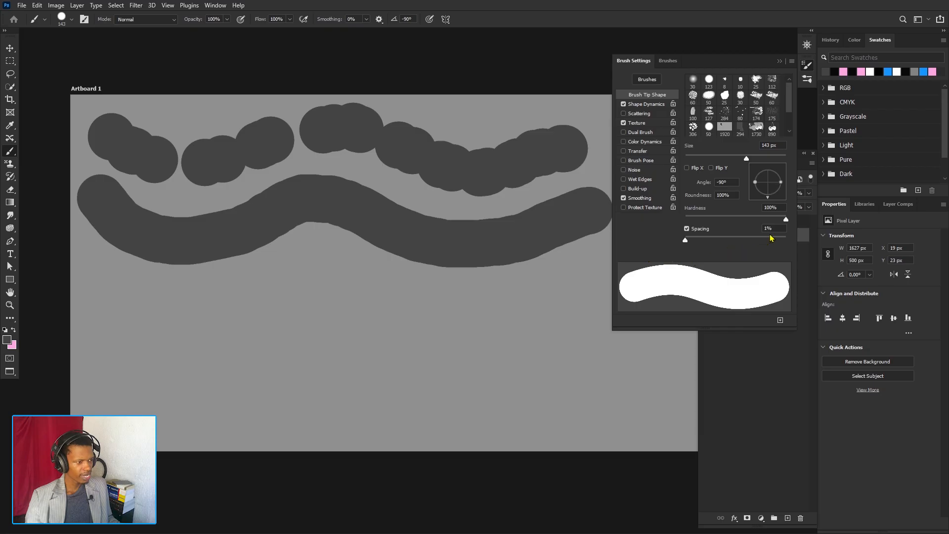
- Paint three more wavy strokes down the artboard with brush spacing at 63%, 122% and 210%
{"action": "left_click", "coordinate": [716, 240]}
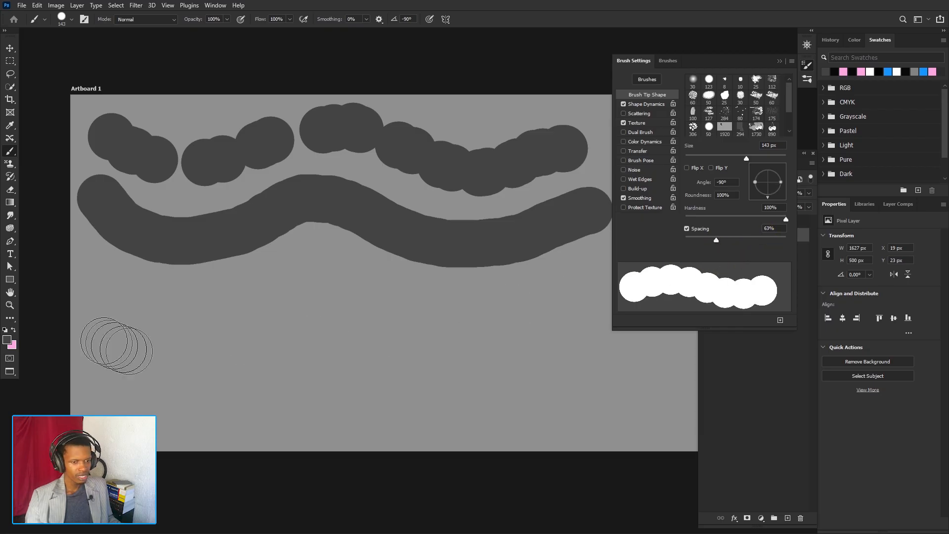
{"action": "mouse_move", "coordinate": [96, 275]}
{"action": "left_mouse_down"}
{"action": "mouse_move", "coordinate": [128, 301]}
{"action": "mouse_move", "coordinate": [252, 308]}
{"action": "mouse_move", "coordinate": [304, 270]}
{"action": "mouse_move", "coordinate": [363, 272]}
{"action": "mouse_move", "coordinate": [428, 300]}
{"action": "mouse_move", "coordinate": [505, 316]}
{"action": "mouse_move", "coordinate": [589, 286]}
{"action": "left_mouse_up"}
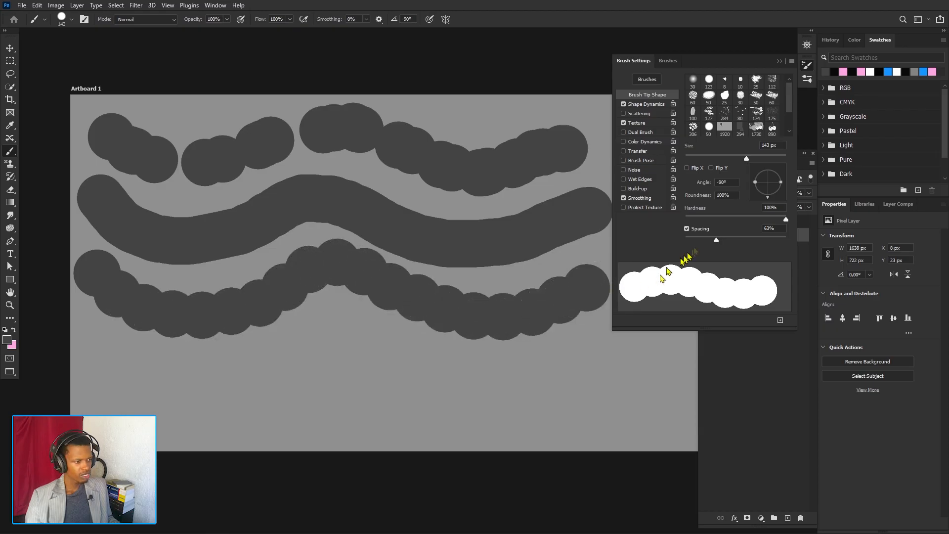
{"action": "left_click", "coordinate": [745, 240]}
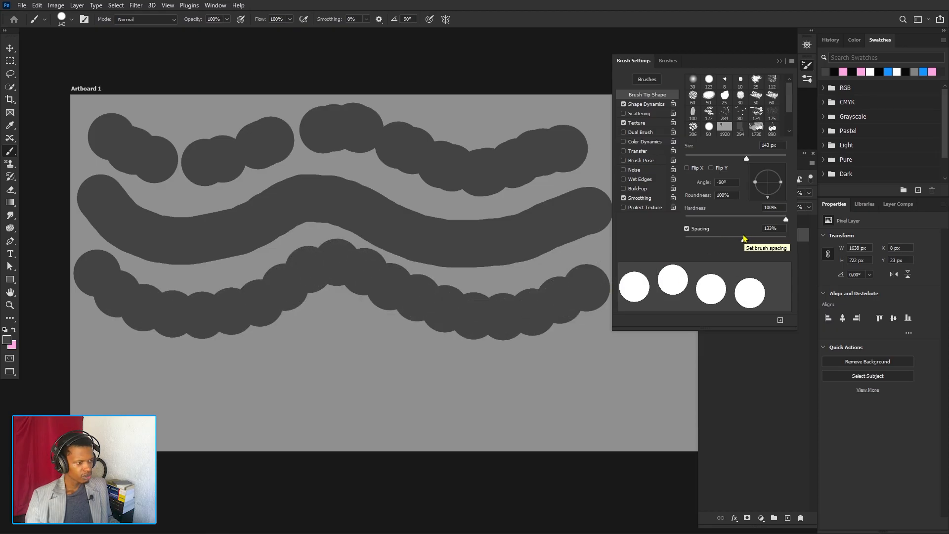
{"action": "left_click_drag", "start_coordinate": [746, 240], "coordinate": [740, 239]}
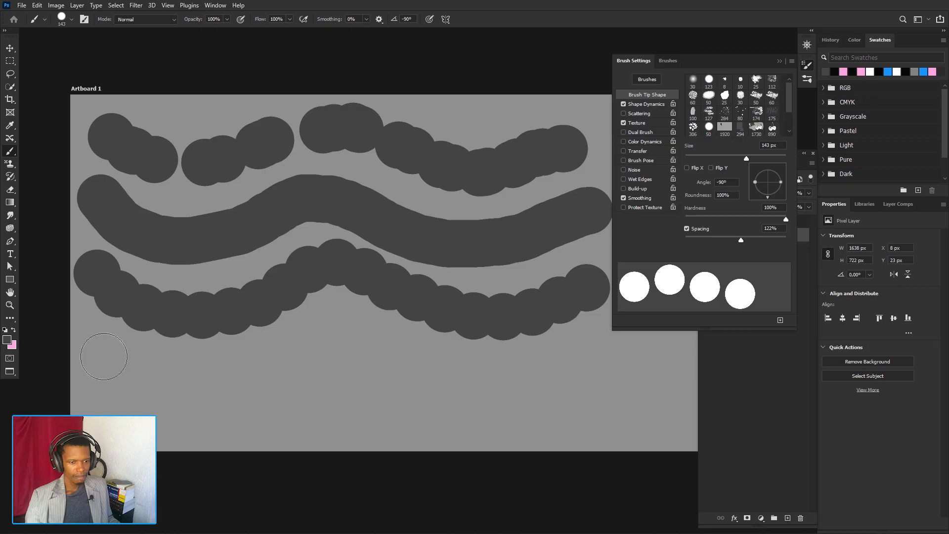
{"action": "mouse_move", "coordinate": [103, 356]}
{"action": "left_mouse_down"}
{"action": "mouse_move", "coordinate": [140, 373]}
{"action": "mouse_move", "coordinate": [221, 376]}
{"action": "mouse_move", "coordinate": [314, 346]}
{"action": "mouse_move", "coordinate": [489, 381]}
{"action": "mouse_move", "coordinate": [640, 346]}
{"action": "left_mouse_up"}
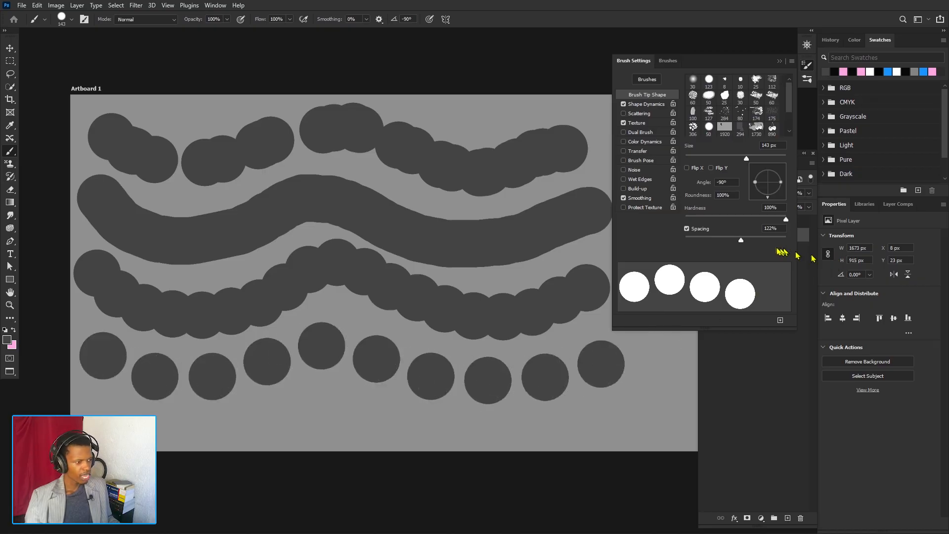
{"action": "left_click", "coordinate": [763, 238]}
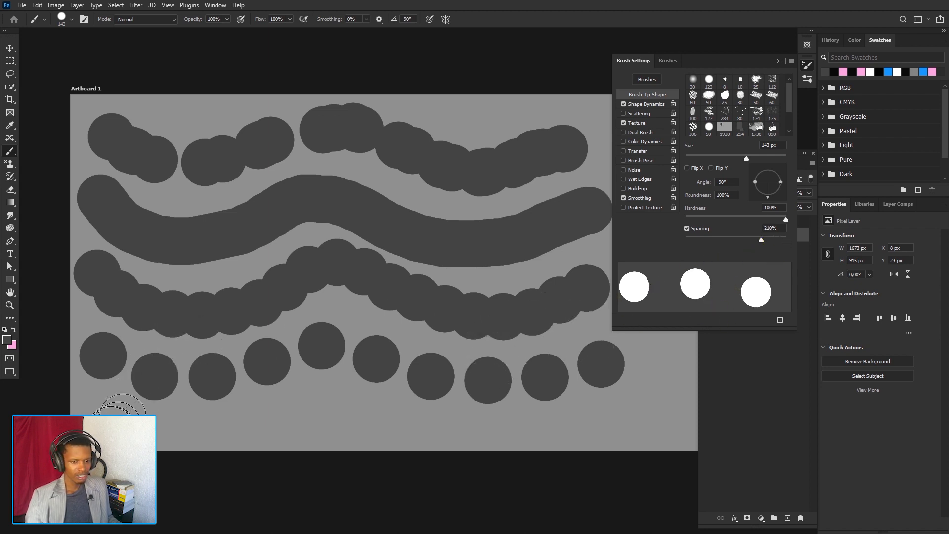
{"action": "mouse_move", "coordinate": [98, 416]}
{"action": "left_mouse_down"}
{"action": "mouse_move", "coordinate": [403, 409]}
{"action": "mouse_move", "coordinate": [599, 434]}
{"action": "mouse_move", "coordinate": [695, 383]}
{"action": "left_mouse_up"}
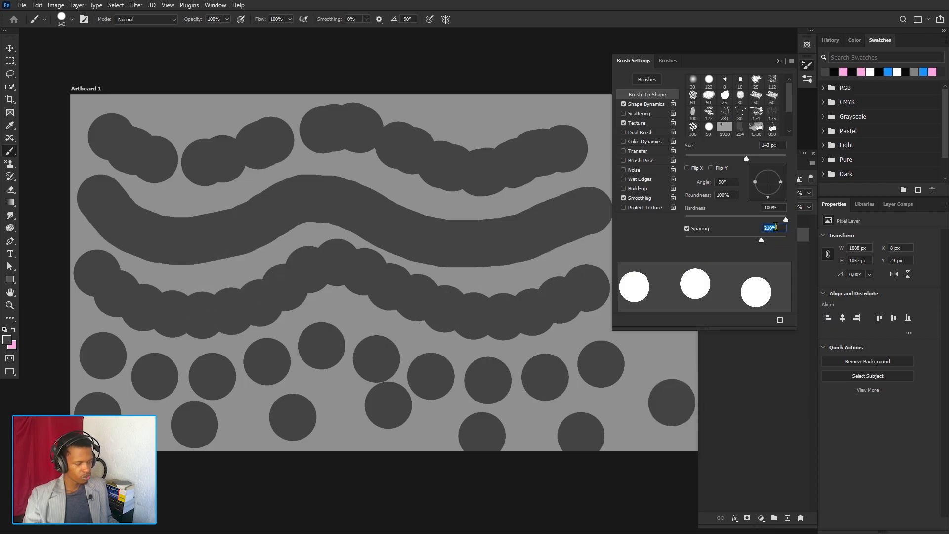
- Try a brush spacing of 52% and return the spacing to 1%
{"action": "type", "text": "5"}
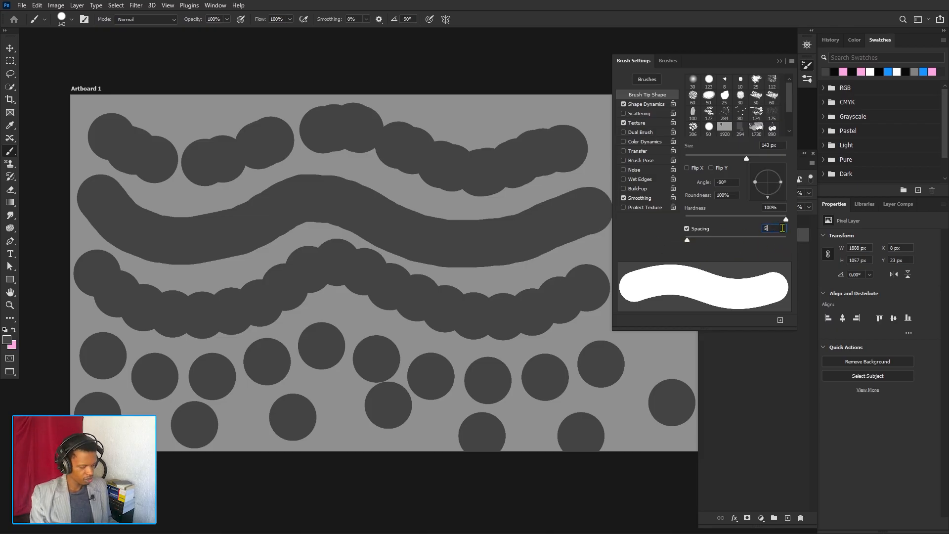
{"action": "type", "text": "2"}
{"action": "key", "text": "Return"}
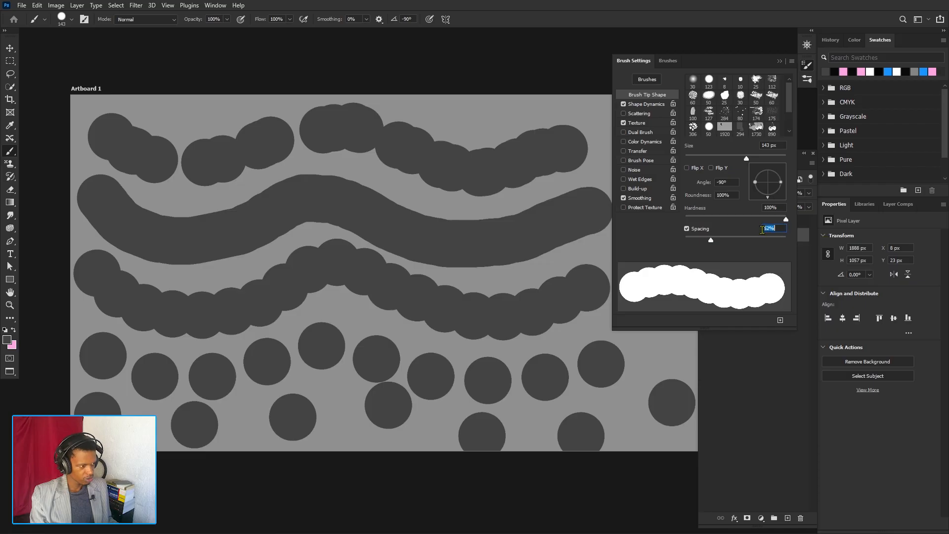
{"action": "type", "text": "1"}
{"action": "key", "text": "Return"}
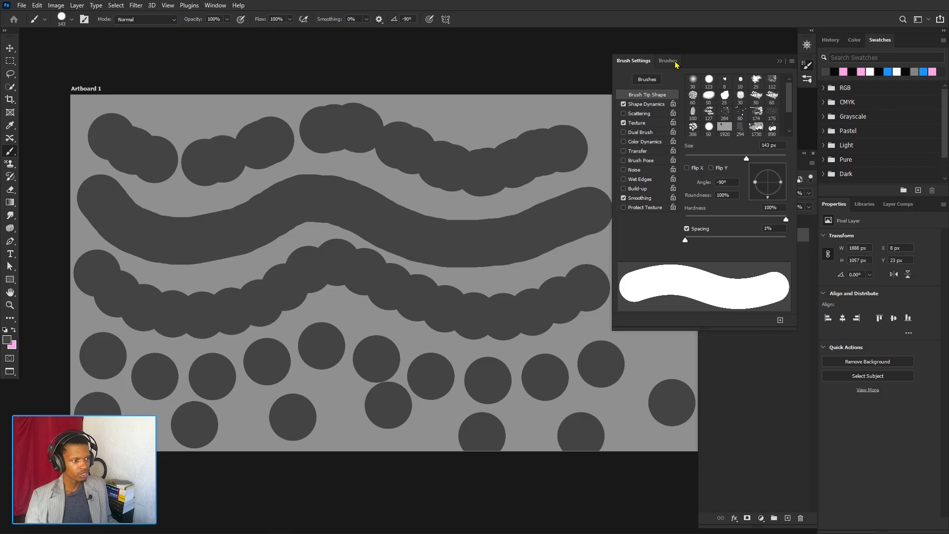
- View the brush presets library and return to the Brush Tip Shape settings
{"action": "left_click", "coordinate": [648, 80]}
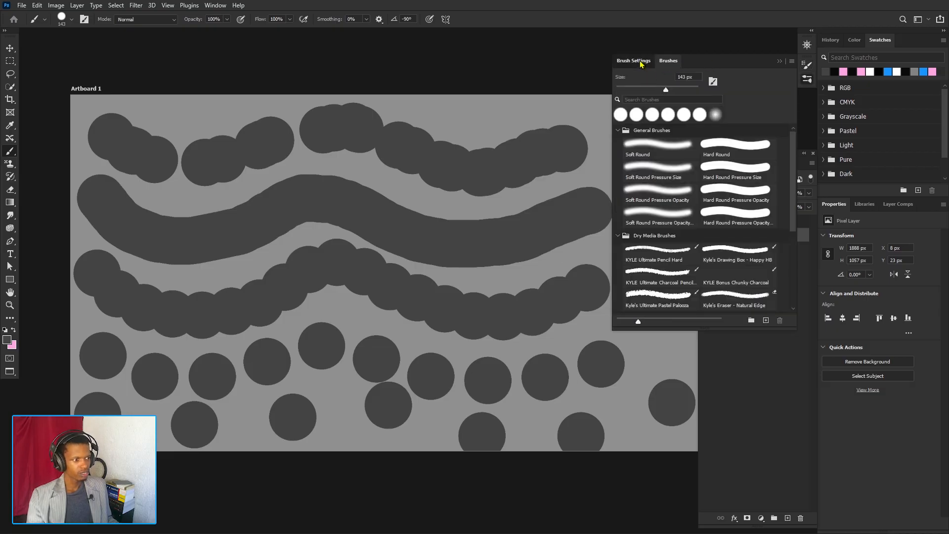
{"action": "left_click", "coordinate": [639, 61]}
{"action": "left_click", "coordinate": [647, 81]}
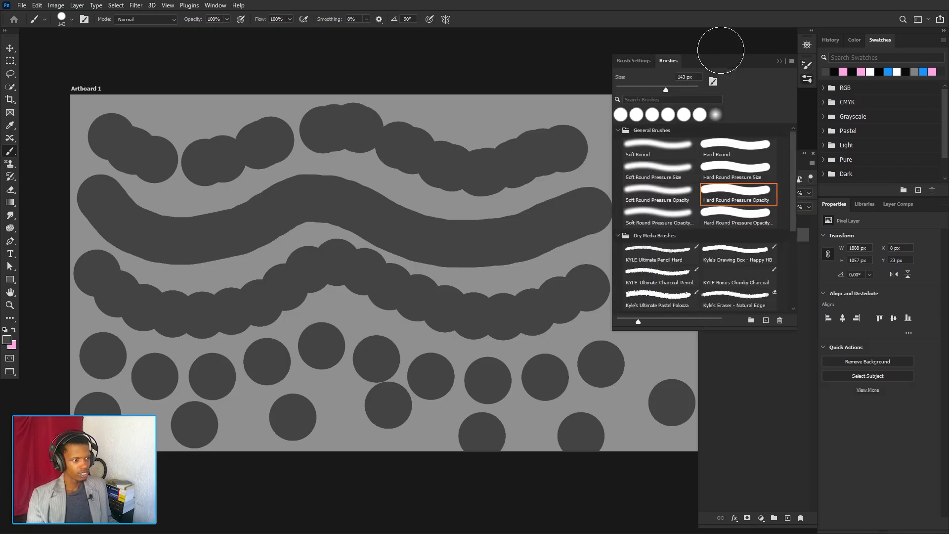
{"action": "left_click", "coordinate": [645, 61]}
{"action": "left_click", "coordinate": [661, 62]}
{"action": "left_click", "coordinate": [642, 62]}
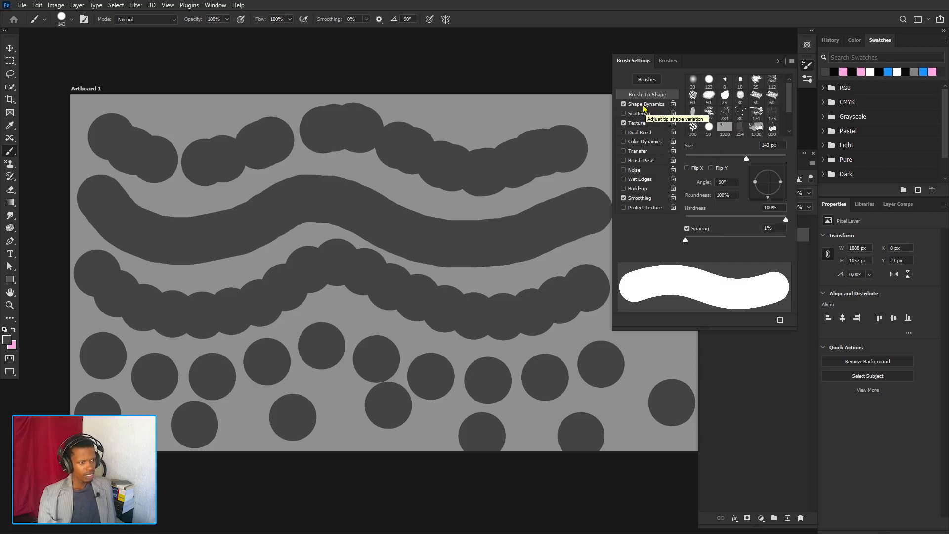
- Undo all the wavy strokes to clear the artboard
{"action": "left_click", "coordinate": [624, 123]}
{"action": "key", "text": "ctrl+z"}
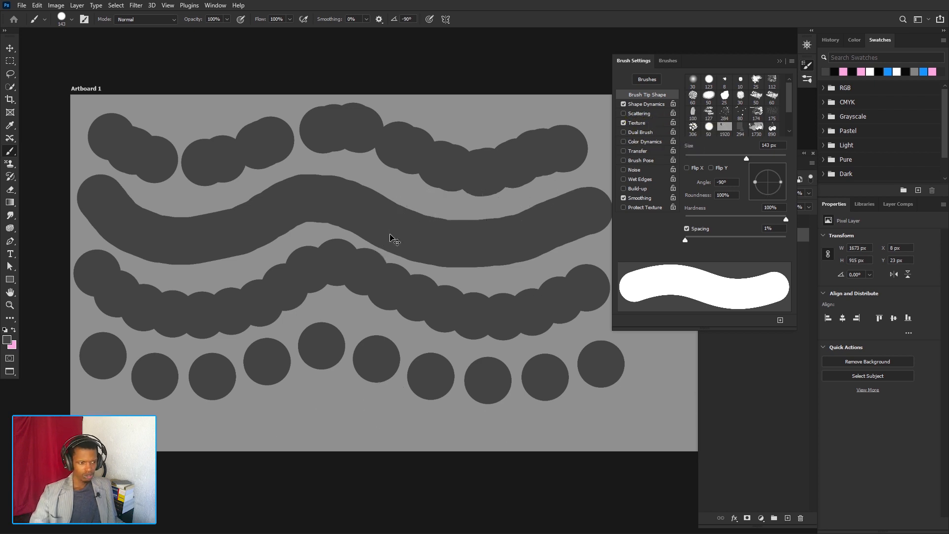
{"action": "key", "text": "ctrl+z"}
{"action": "key", "text": "ctrl+z"}
{"action": "key", "text": "ctrl+z"}
{"action": "key", "text": "ctrl+z"}
{"action": "key", "text": "ctrl+z"}
{"action": "key", "text": "ctrl+z"}
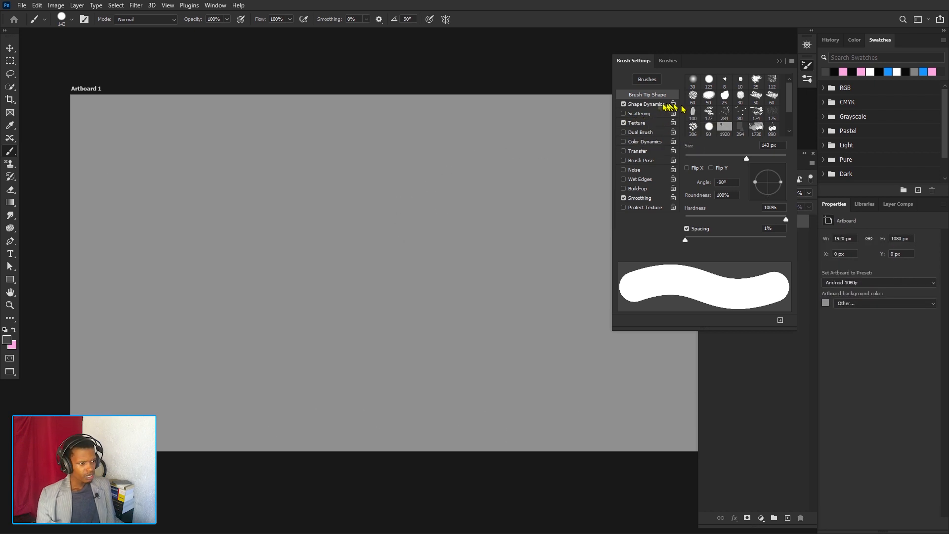
- Turn off Smoothing, Texture and Shape Dynamics for the brush
{"action": "left_click", "coordinate": [624, 198]}
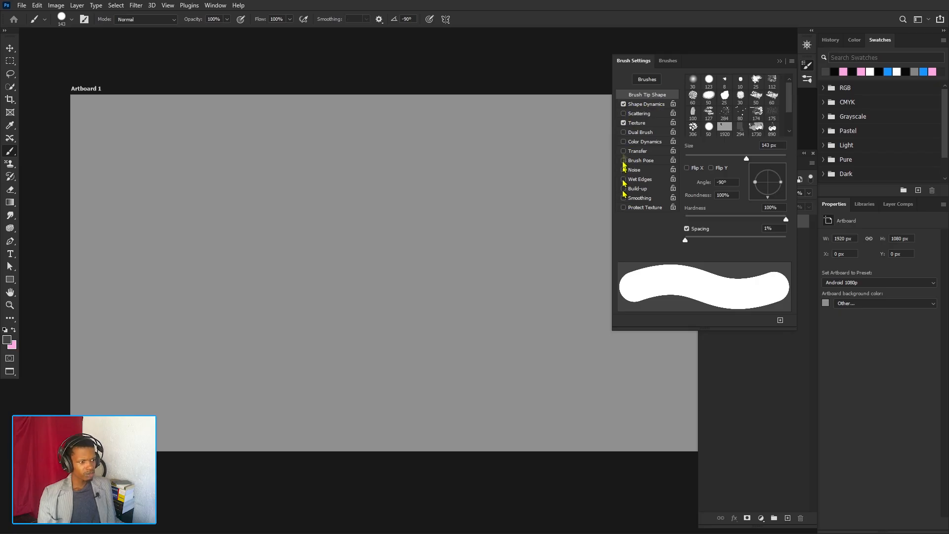
{"action": "left_click", "coordinate": [623, 122]}
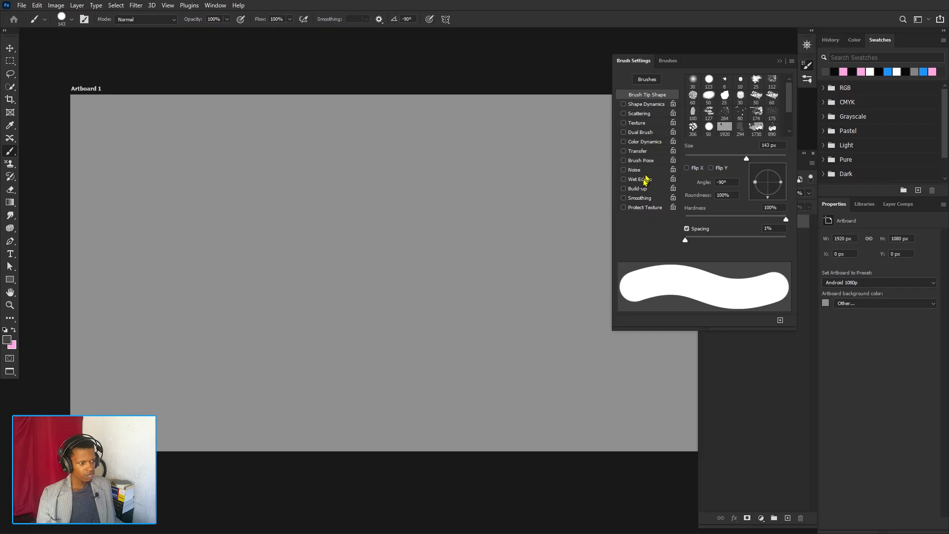
- Enable Scattering for the brush, reduce the brush size to 14 px and display the Scattering options
{"action": "left_click", "coordinate": [624, 113]}
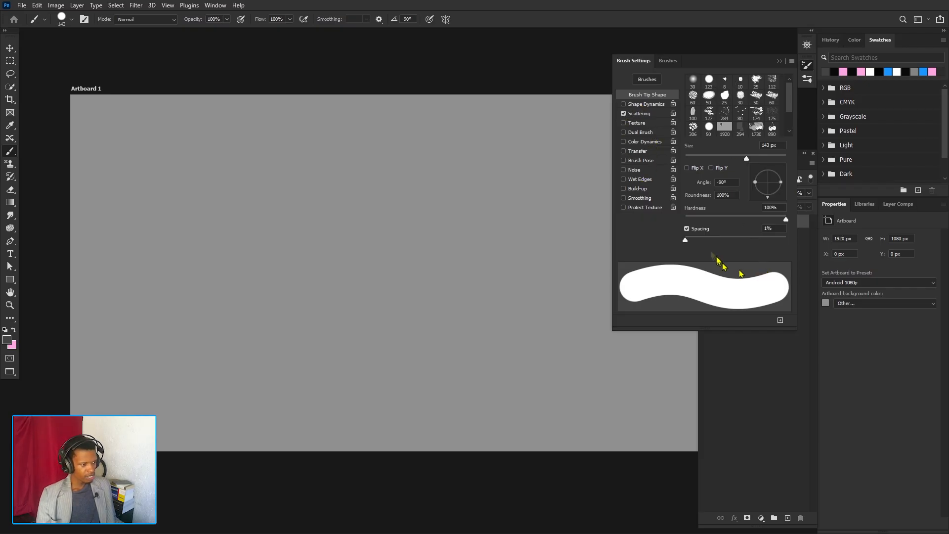
{"action": "left_click_drag", "start_coordinate": [746, 158], "coordinate": [695, 158]}
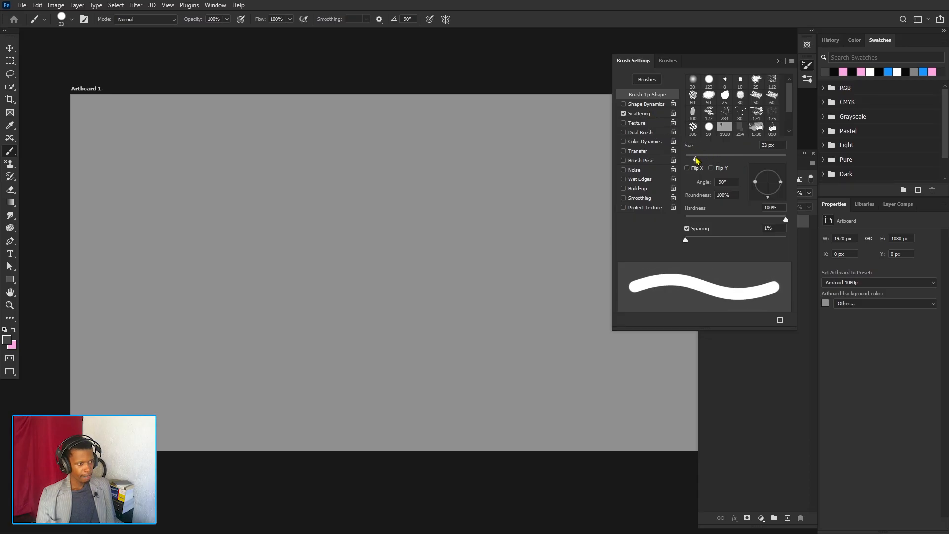
{"action": "left_click_drag", "start_coordinate": [696, 159], "coordinate": [692, 158]}
{"action": "left_click", "coordinate": [642, 114]}
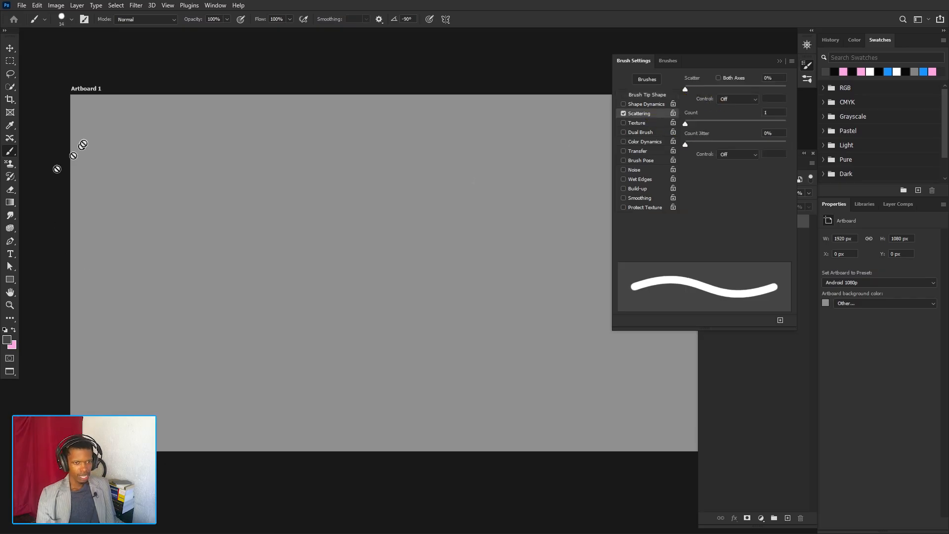
- Add a new layer to Artboard 1 and paint a long wavy stroke across its upper part
{"action": "left_click", "coordinate": [742, 402]}
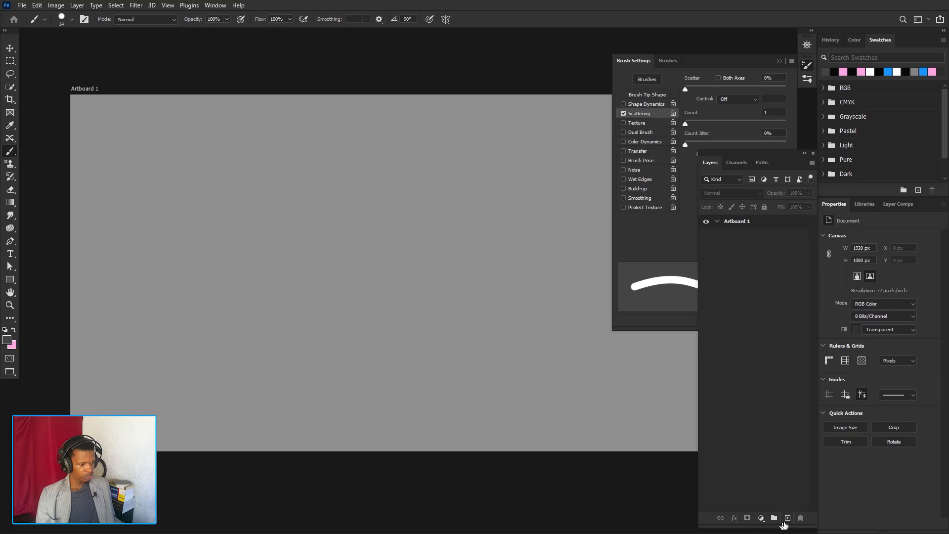
{"action": "left_click", "coordinate": [787, 518]}
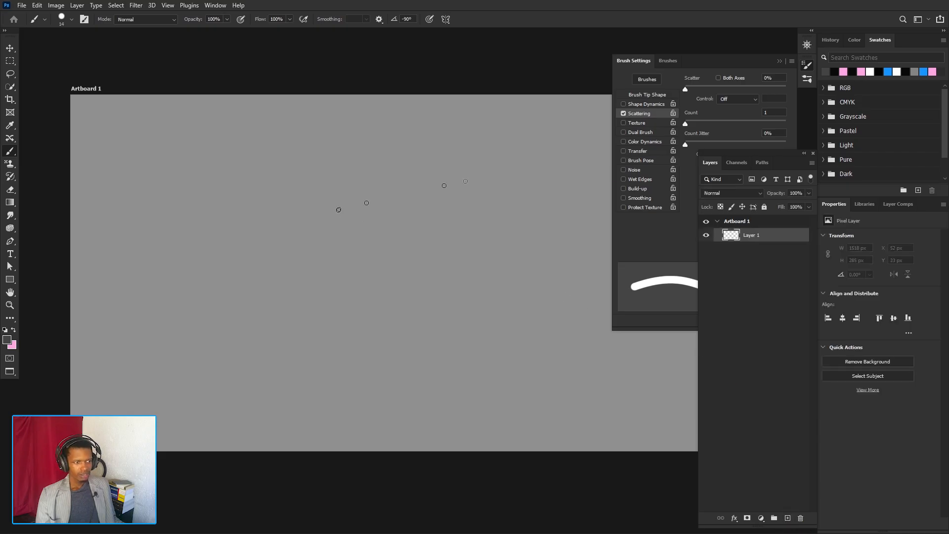
{"action": "left_click", "coordinate": [677, 242]}
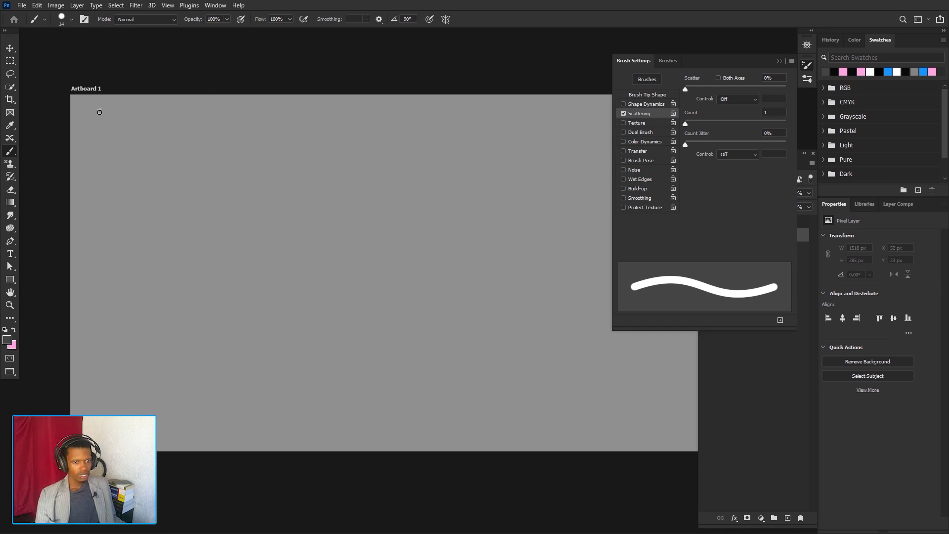
{"action": "mouse_move", "coordinate": [99, 112]}
{"action": "left_mouse_down"}
{"action": "mouse_move", "coordinate": [130, 151]}
{"action": "mouse_move", "coordinate": [278, 124]}
{"action": "mouse_move", "coordinate": [362, 161]}
{"action": "mouse_move", "coordinate": [548, 150]}
{"action": "left_mouse_up"}
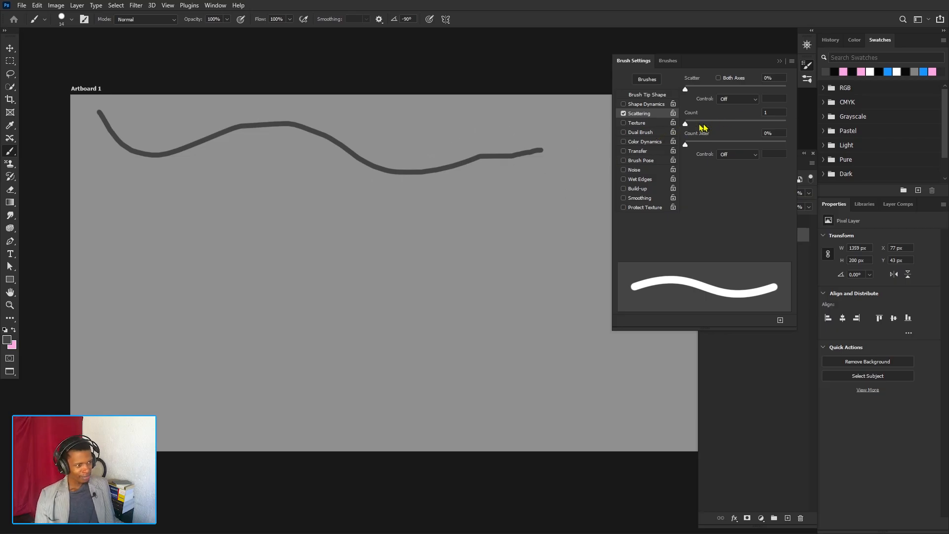
- Set the scattering count to 8 and scatter to 284%, and paint a short wavy stroke below the first one
{"action": "left_click_drag", "start_coordinate": [686, 125], "coordinate": [712, 127]}
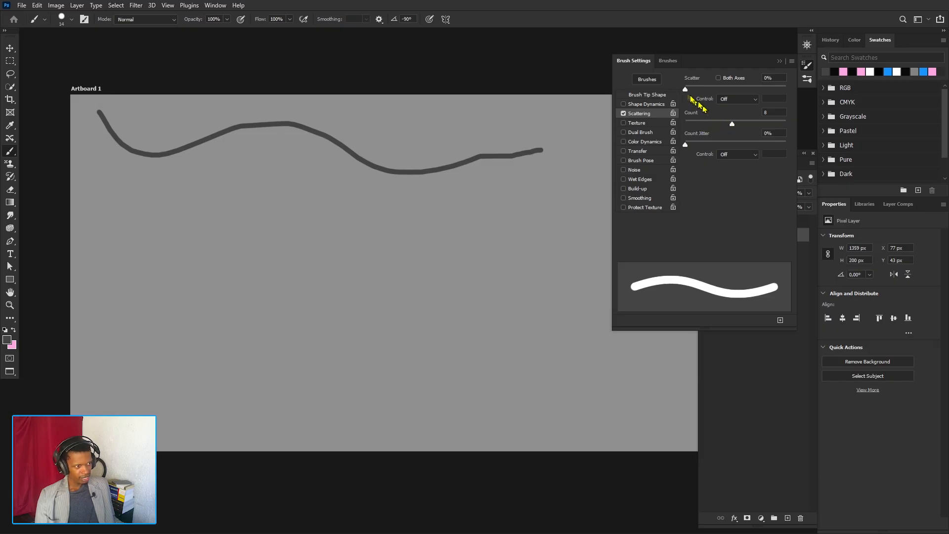
{"action": "left_click_drag", "start_coordinate": [685, 89], "coordinate": [714, 90]}
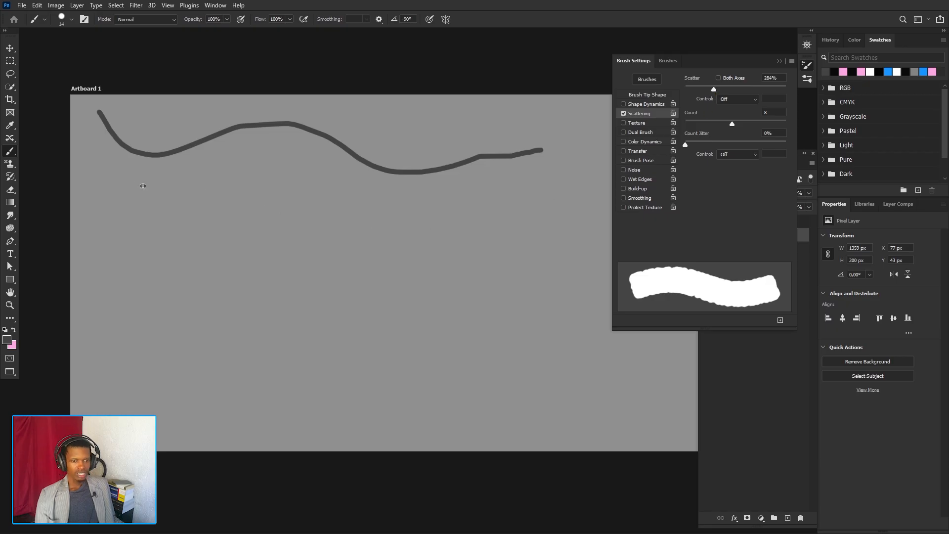
{"action": "mouse_move", "coordinate": [110, 184]}
{"action": "left_mouse_down"}
{"action": "mouse_move", "coordinate": [173, 214]}
{"action": "mouse_move", "coordinate": [210, 219]}
{"action": "mouse_move", "coordinate": [254, 202]}
{"action": "mouse_move", "coordinate": [271, 213]}
{"action": "left_mouse_up"}
- Try a count of 4, scatter of 412% and count jitter of 21% with a longer winding stroke mid-artboard
{"action": "left_click_drag", "start_coordinate": [732, 124], "coordinate": [704, 124]}
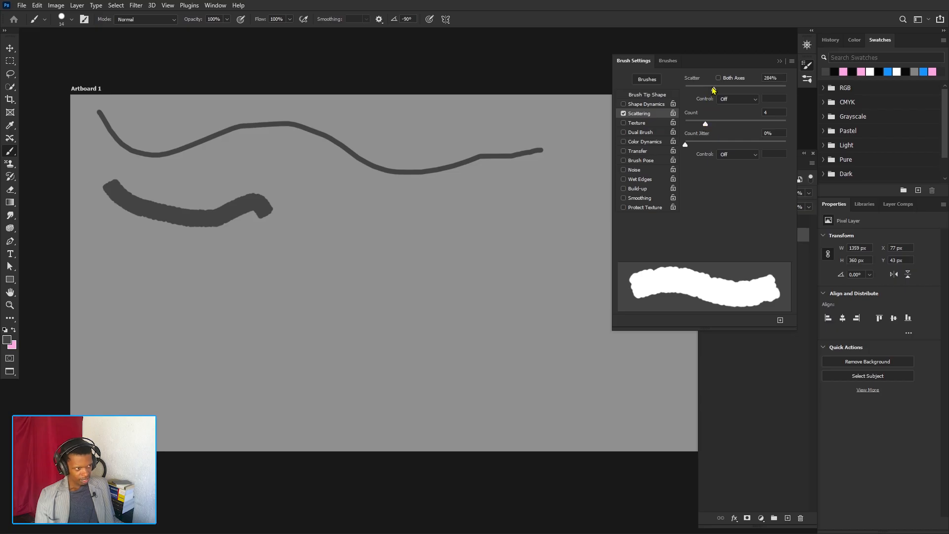
{"action": "mouse_move", "coordinate": [711, 91]}
{"action": "left_mouse_down"}
{"action": "mouse_move", "coordinate": [743, 92]}
{"action": "mouse_move", "coordinate": [728, 92]}
{"action": "left_mouse_up"}
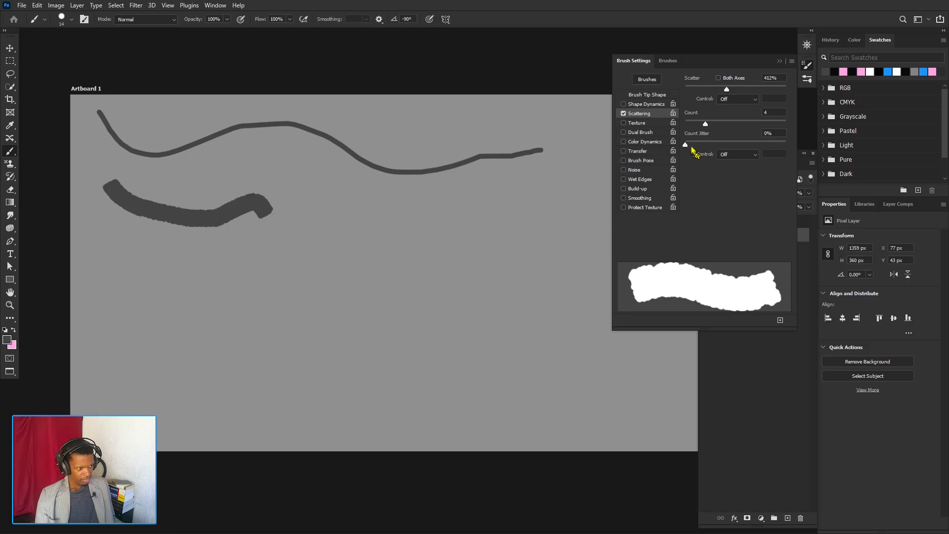
{"action": "left_click_drag", "start_coordinate": [687, 145], "coordinate": [708, 148]}
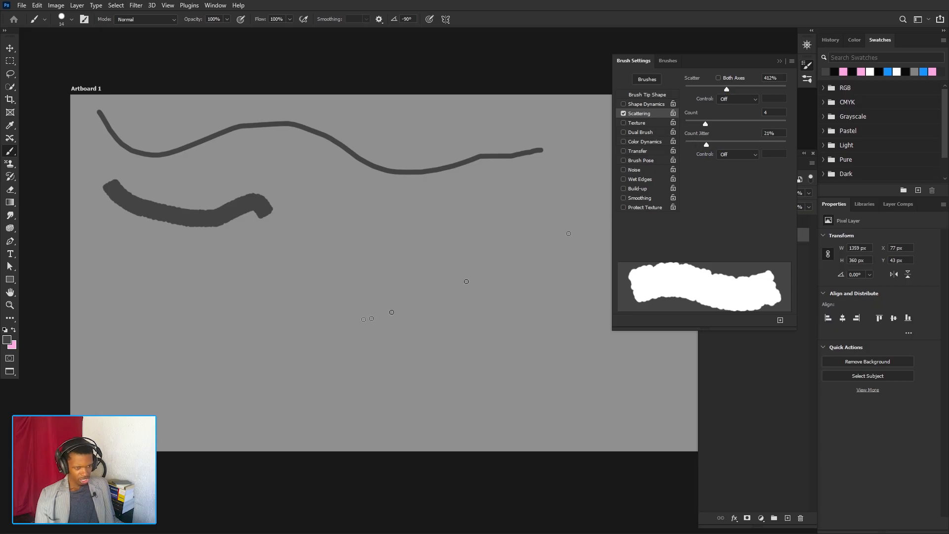
{"action": "mouse_move", "coordinate": [201, 272]}
{"action": "left_mouse_down"}
{"action": "mouse_move", "coordinate": [286, 297]}
{"action": "mouse_move", "coordinate": [326, 239]}
{"action": "mouse_move", "coordinate": [398, 242]}
{"action": "mouse_move", "coordinate": [409, 293]}
{"action": "mouse_move", "coordinate": [466, 268]}
{"action": "mouse_move", "coordinate": [465, 240]}
{"action": "left_mouse_up"}
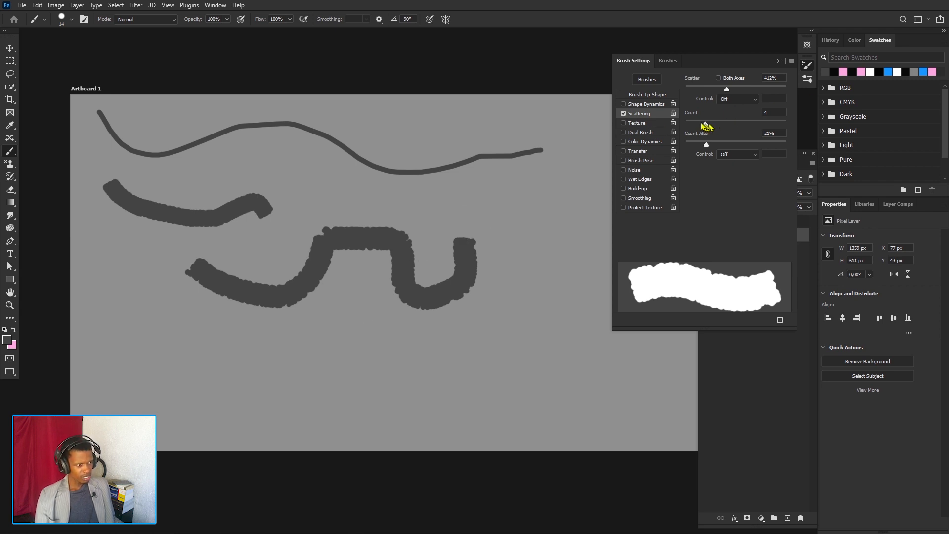
- Paint two short scattered strokes with count 1 and count jitter 0%, and reduce the scatter to 250%
{"action": "mouse_move", "coordinate": [706, 125]}
{"action": "left_mouse_down"}
{"action": "mouse_move", "coordinate": [685, 125]}
{"action": "mouse_move", "coordinate": [694, 147]}
{"action": "left_mouse_up"}
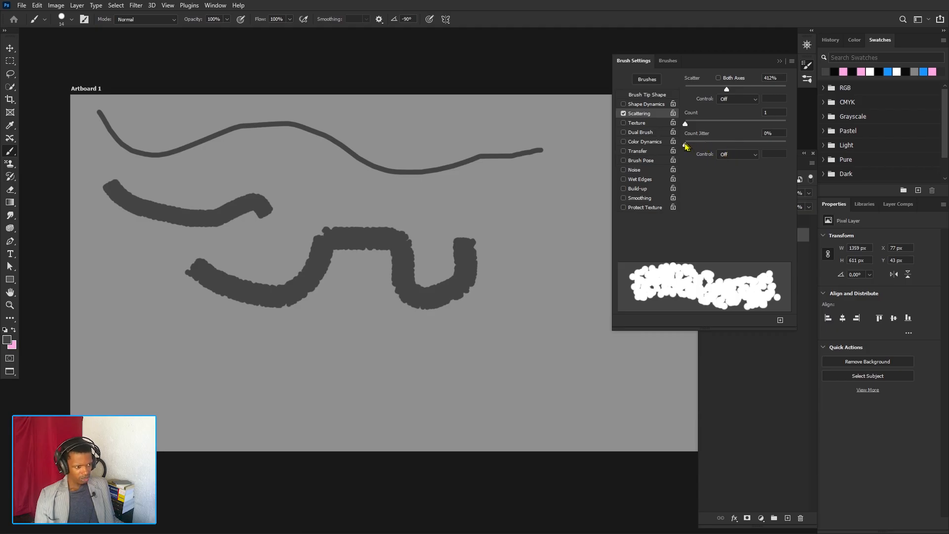
{"action": "mouse_move", "coordinate": [159, 339]}
{"action": "left_mouse_down"}
{"action": "mouse_move", "coordinate": [173, 359]}
{"action": "mouse_move", "coordinate": [202, 365]}
{"action": "mouse_move", "coordinate": [238, 359]}
{"action": "mouse_move", "coordinate": [248, 343]}
{"action": "mouse_move", "coordinate": [294, 361]}
{"action": "left_mouse_up"}
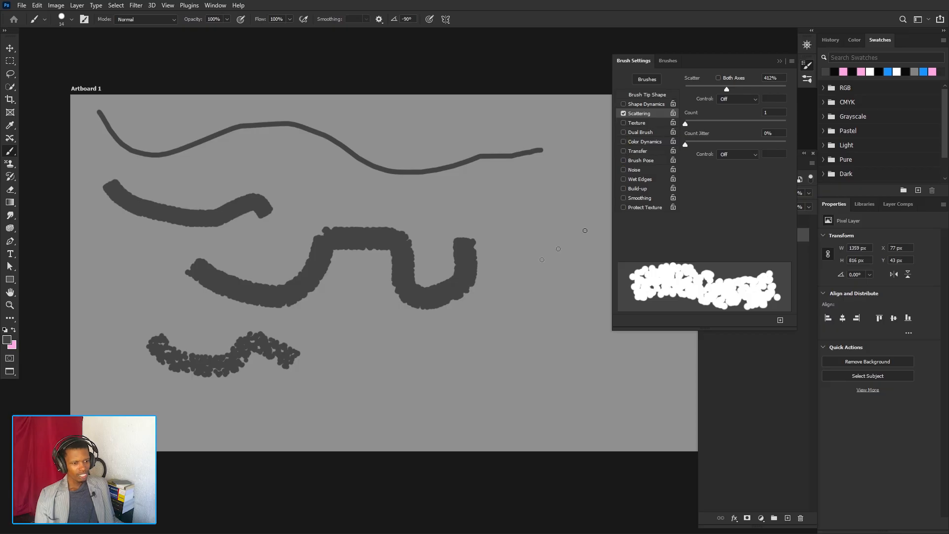
{"action": "scroll", "coordinate": [411, 370], "scroll_direction": "up", "scroll_amount": 2}
{"action": "left_click_drag", "start_coordinate": [299, 360], "coordinate": [380, 382]}
{"action": "scroll", "coordinate": [406, 302], "scroll_direction": "down", "scroll_amount": 2}
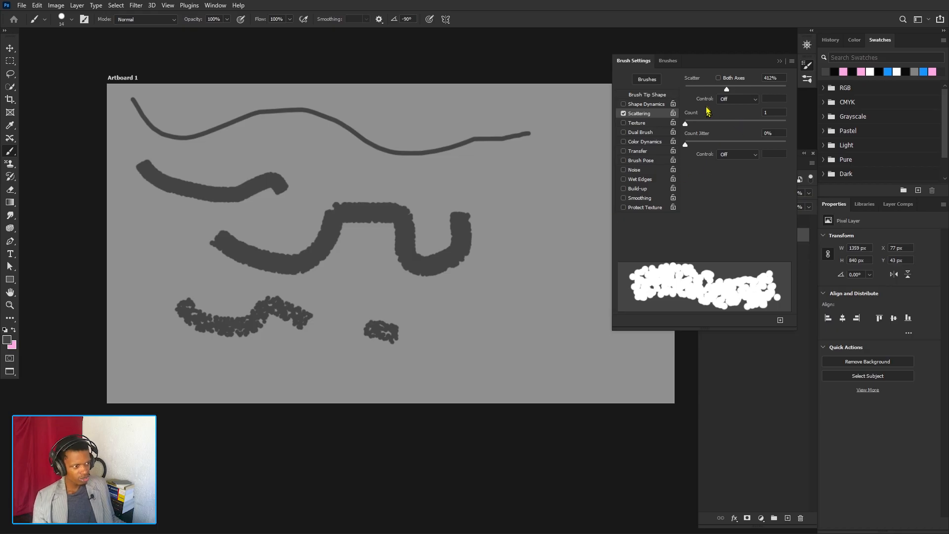
{"action": "left_click_drag", "start_coordinate": [726, 89], "coordinate": [711, 90]}
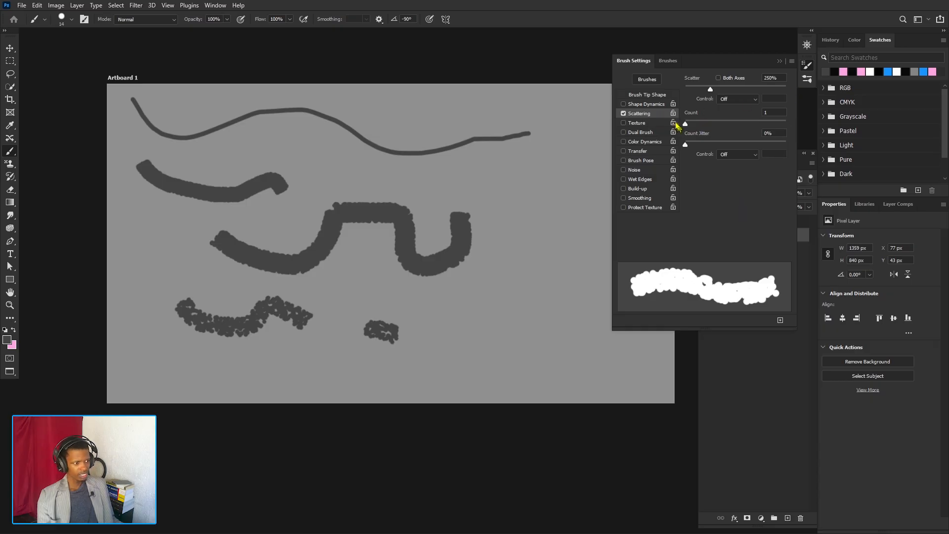
- From the brush presets library, stamp single dabs on the artboard at brush sizes of 102 px and 168 px
{"action": "left_click", "coordinate": [647, 79]}
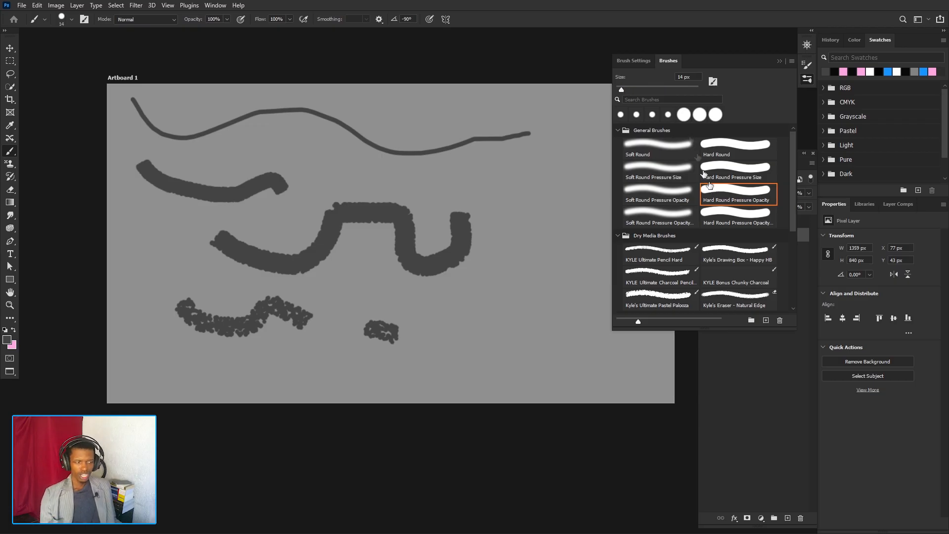
{"action": "mouse_move", "coordinate": [622, 92]}
{"action": "left_mouse_down"}
{"action": "mouse_move", "coordinate": [669, 89]}
{"action": "mouse_move", "coordinate": [658, 91]}
{"action": "left_mouse_up"}
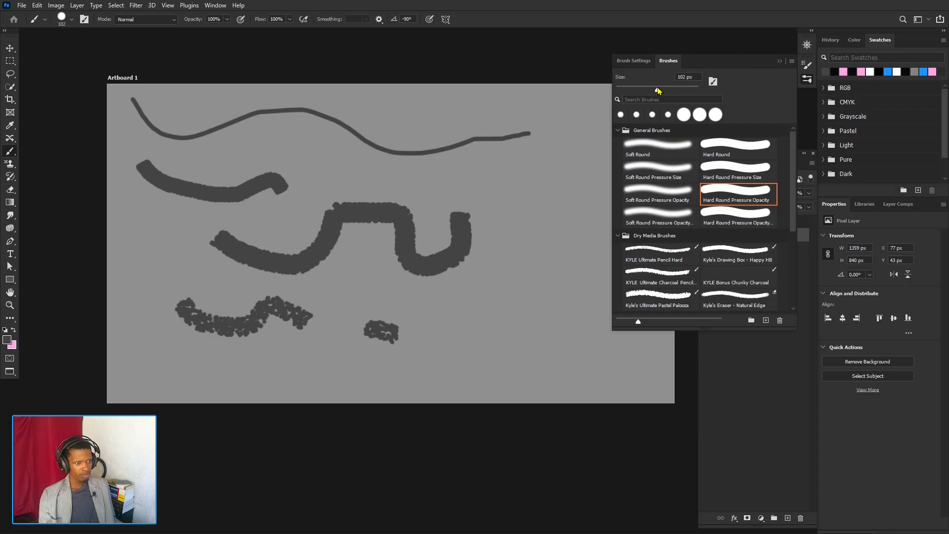
{"action": "left_click", "coordinate": [518, 232]}
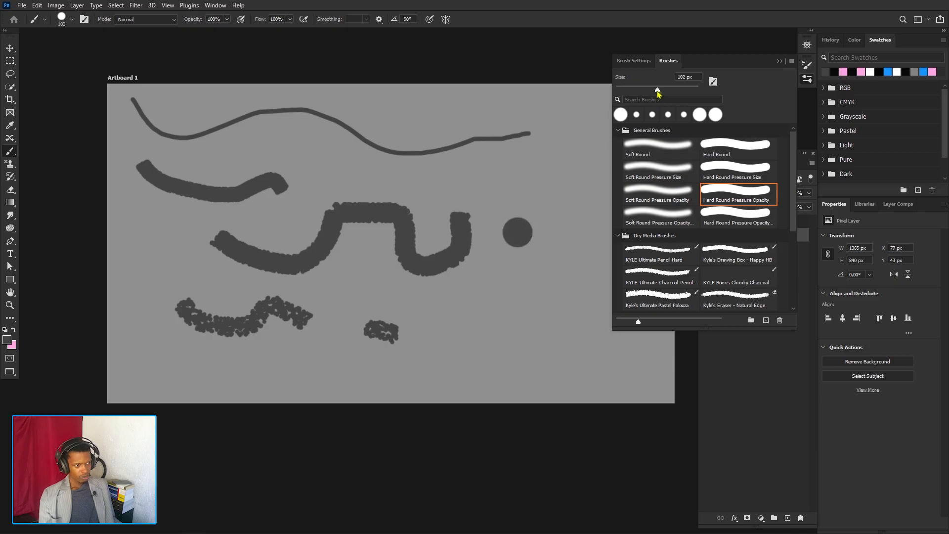
{"action": "left_click_drag", "start_coordinate": [675, 90], "coordinate": [699, 90]}
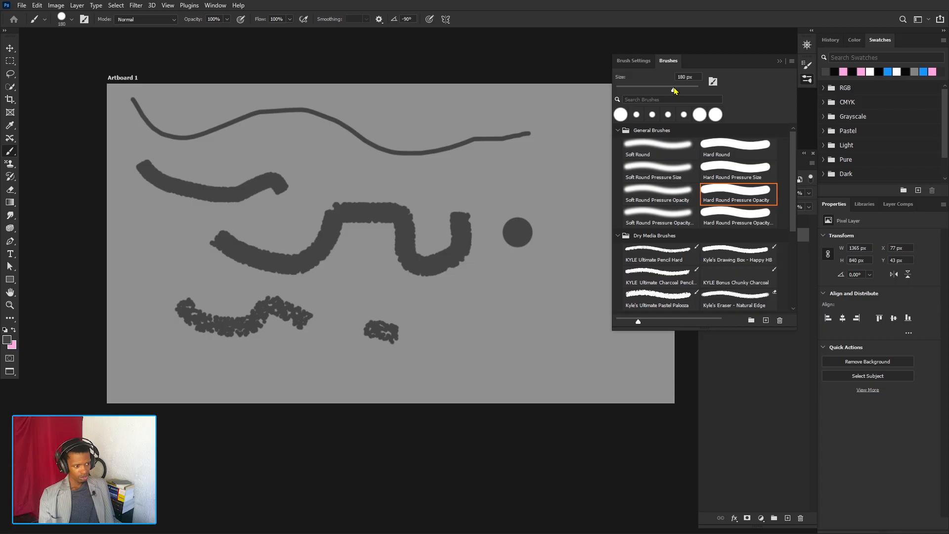
{"action": "left_click", "coordinate": [506, 313]}
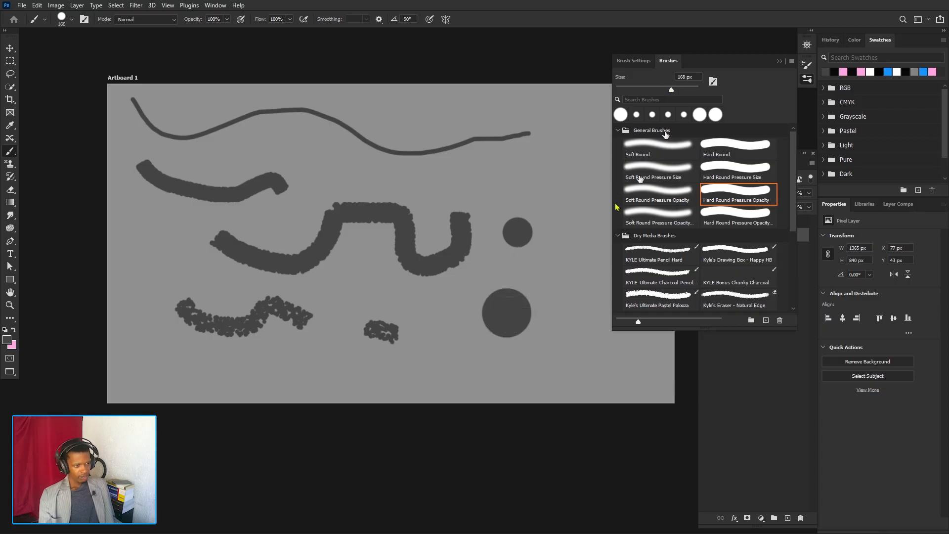
- Undo all the sample strokes and dabs to clear the artboard
{"action": "key", "text": "ctrl+z"}
{"action": "key", "text": "ctrl+z"}
{"action": "key", "text": "ctrl+z"}
{"action": "key", "text": "ctrl+z"}
{"action": "key", "text": "ctrl+z"}
{"action": "key", "text": "ctrl+z"}
{"action": "key", "text": "ctrl+z"}
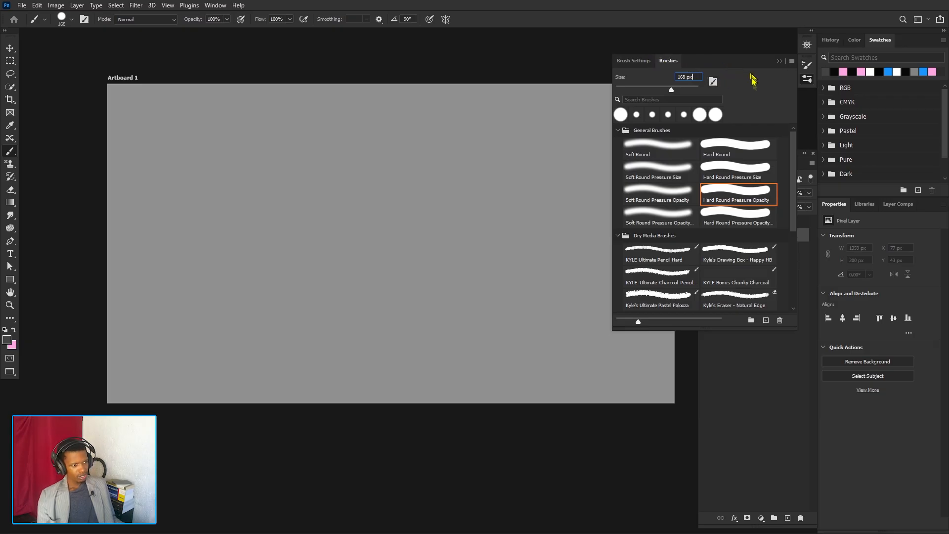
- Switch back and forth between the Brush Settings and the brush presets library, ending in the library
{"action": "left_click", "coordinate": [713, 83]}
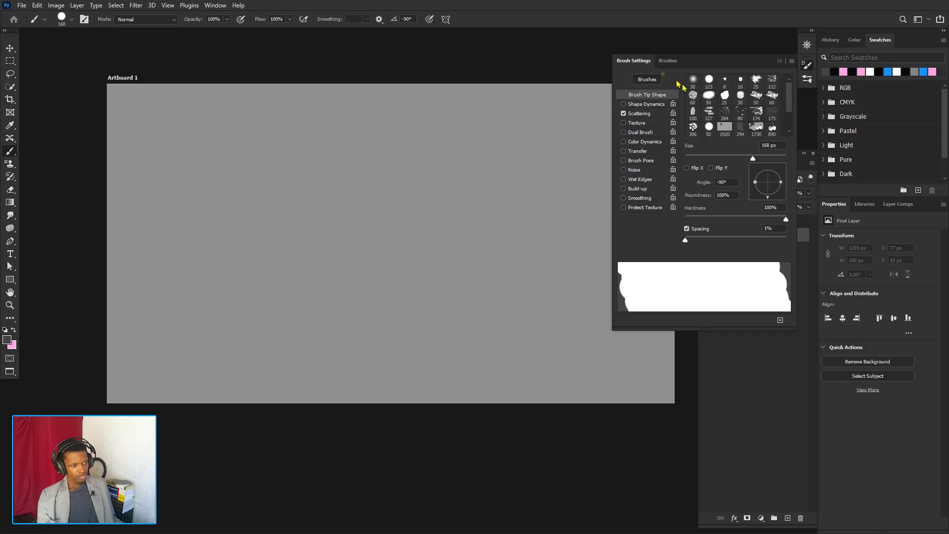
{"action": "left_click", "coordinate": [647, 80]}
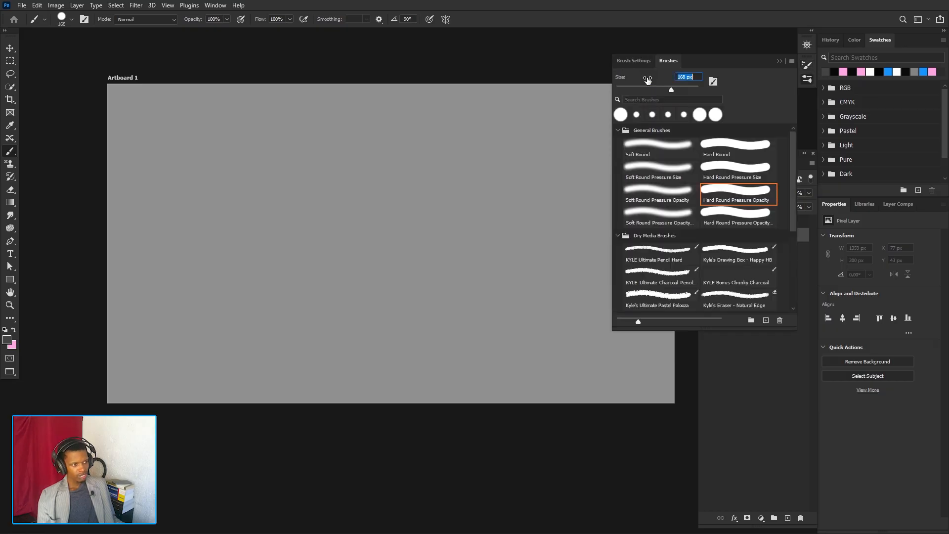
{"action": "left_click", "coordinate": [713, 81]}
{"action": "left_click", "coordinate": [668, 61]}
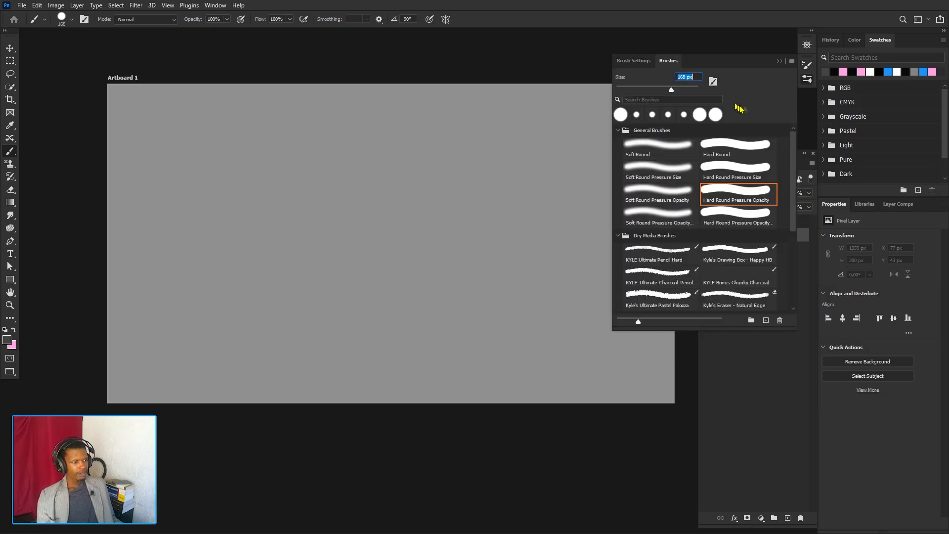
- Activate the brush search field, and collapse and re-expand the General Brushes group
{"action": "left_click", "coordinate": [662, 100]}
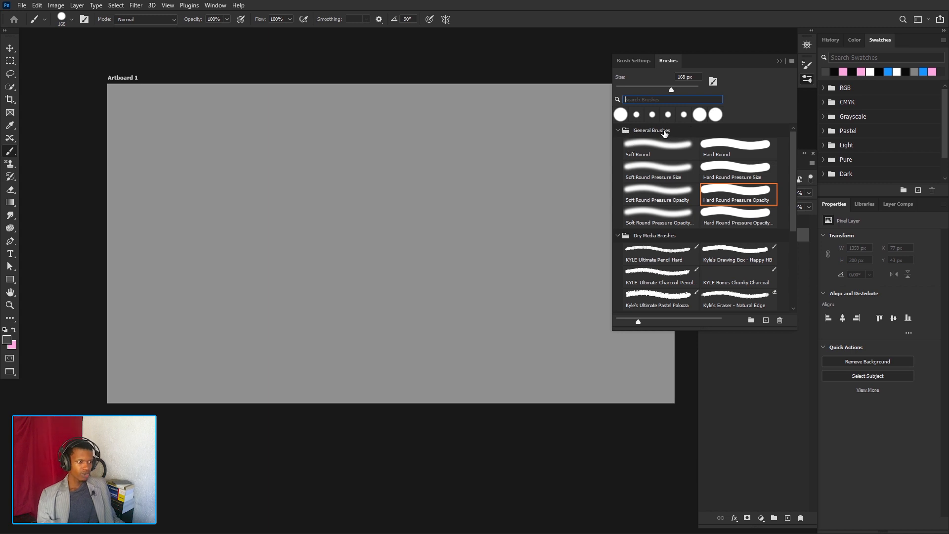
{"action": "left_click", "coordinate": [621, 132]}
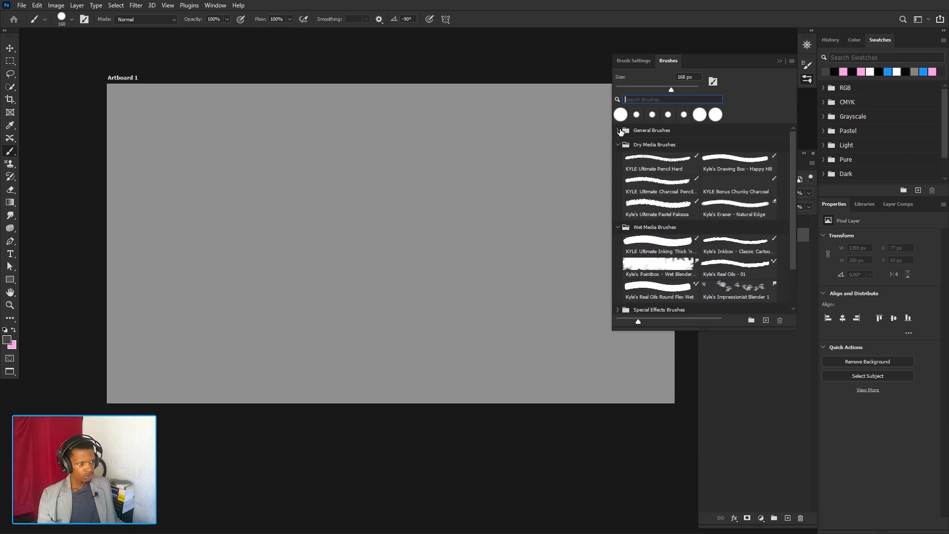
{"action": "left_click", "coordinate": [621, 131]}
- Browse the brush presets, enlarge their previews and shrink them to the smallest size
{"action": "scroll", "coordinate": [732, 180], "scroll_direction": "down", "scroll_amount": 1}
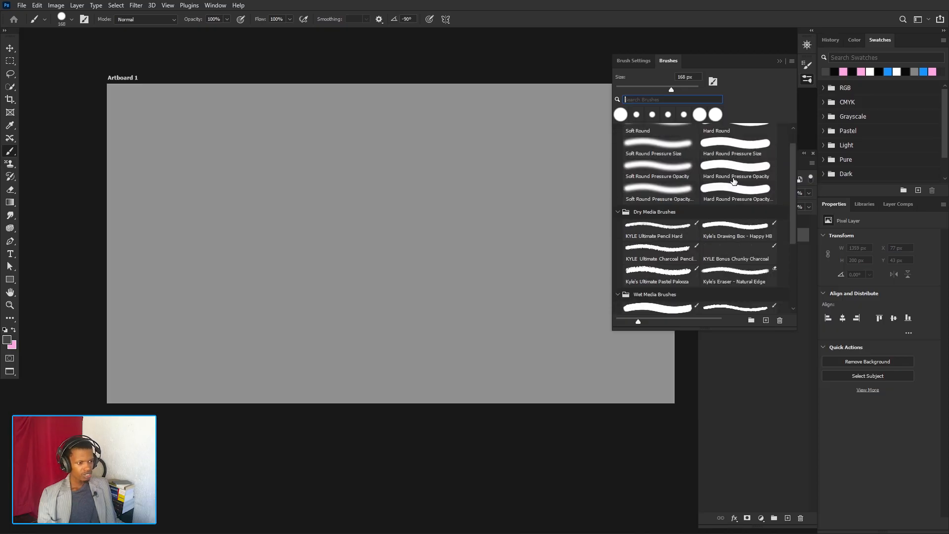
{"action": "scroll", "coordinate": [734, 181], "scroll_direction": "down", "scroll_amount": 5}
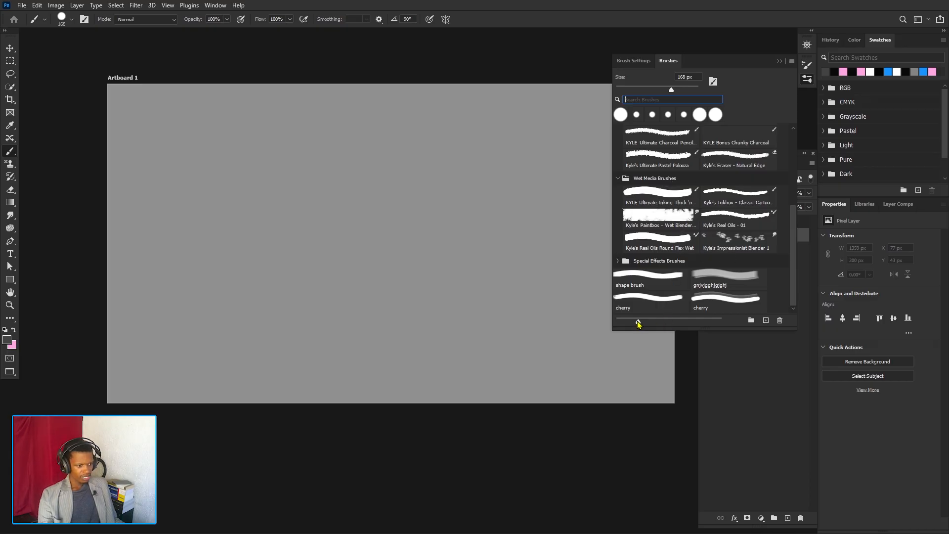
{"action": "left_click_drag", "start_coordinate": [638, 323], "coordinate": [711, 329]}
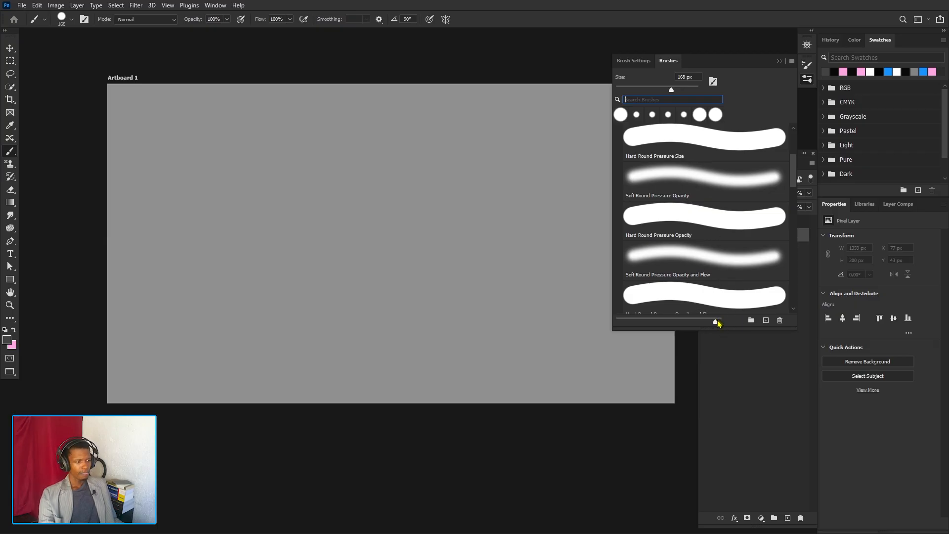
{"action": "left_click_drag", "start_coordinate": [716, 321], "coordinate": [617, 302]}
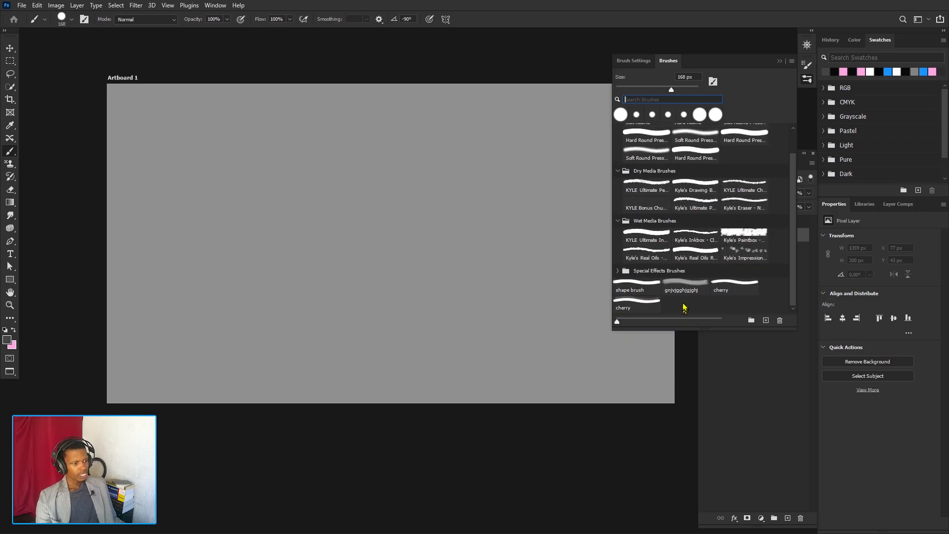
- Open the dialogs for a new brush group and a new brush preset, dismissing each without creating anything
{"action": "left_click", "coordinate": [751, 320]}
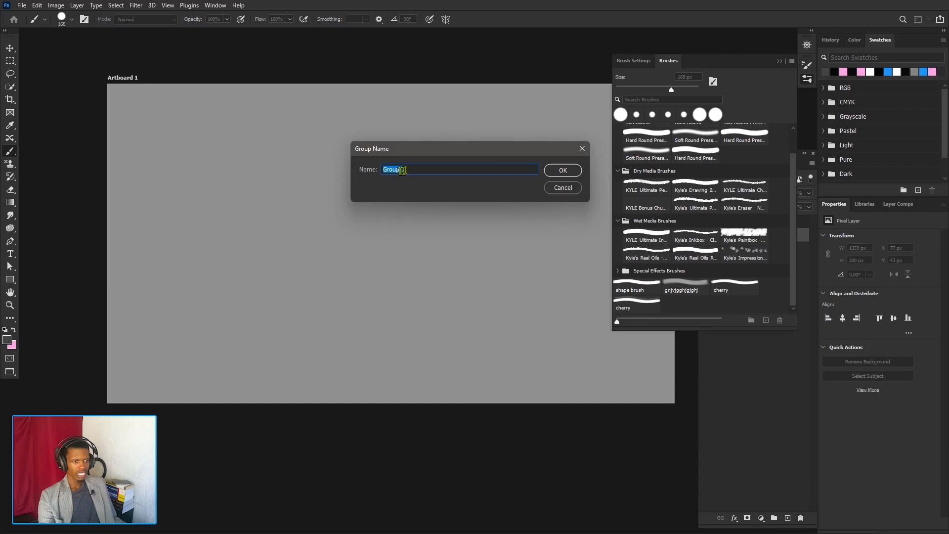
{"action": "left_click", "coordinate": [582, 149]}
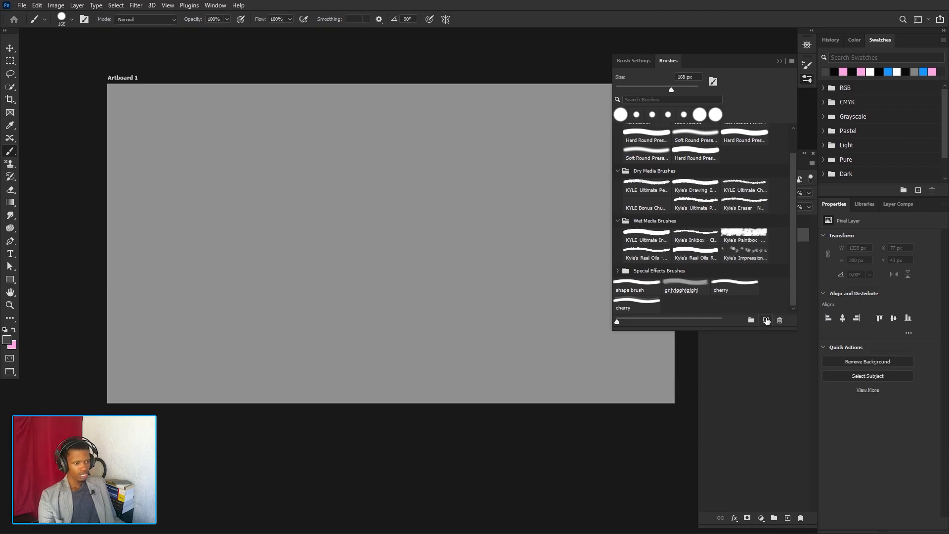
{"action": "left_click", "coordinate": [766, 320]}
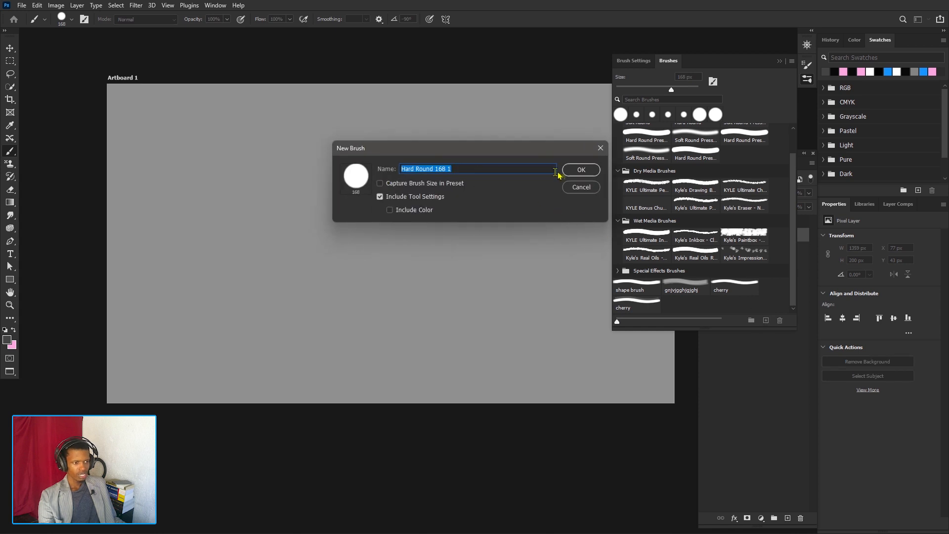
{"action": "left_click", "coordinate": [601, 147]}
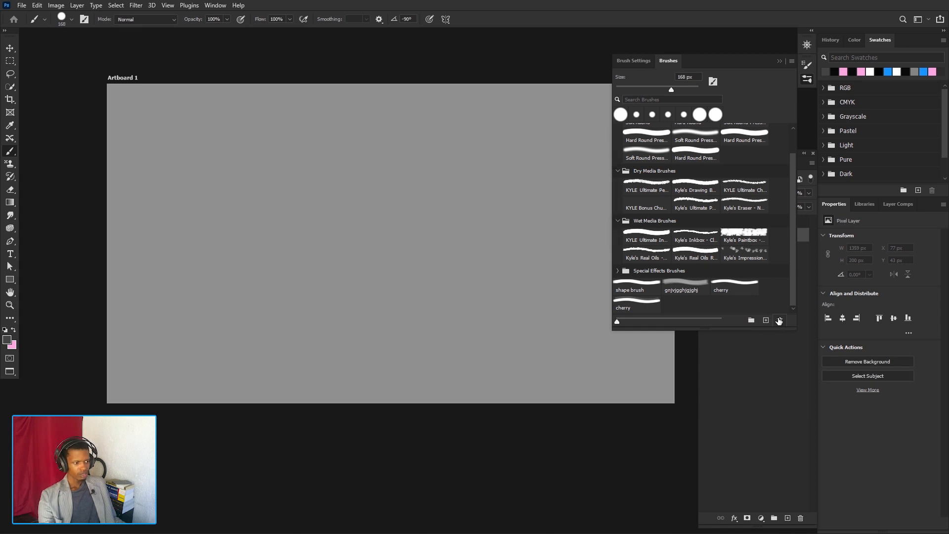
- Choose the last cherry preset, the 890 px one, and stamp it once near the middle of the artboard
{"action": "left_click", "coordinate": [740, 288]}
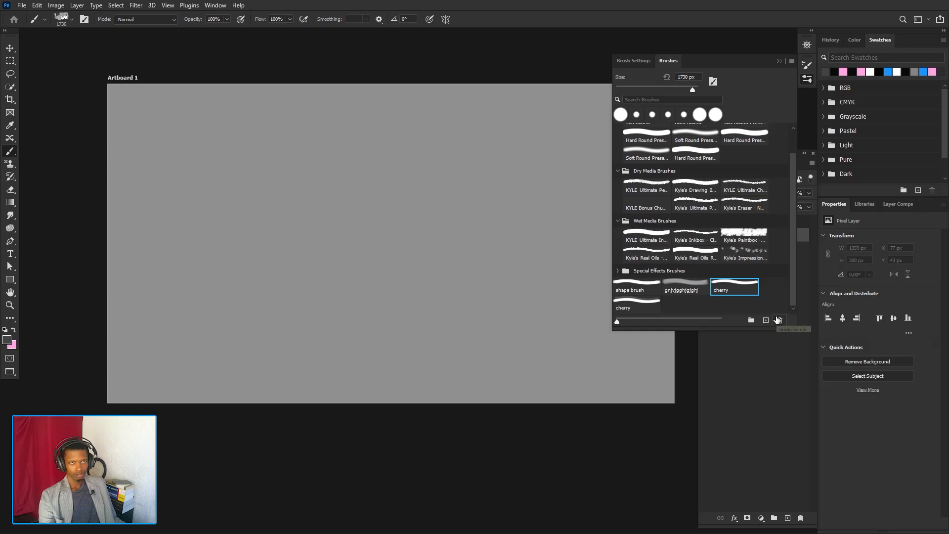
{"action": "left_click", "coordinate": [637, 304]}
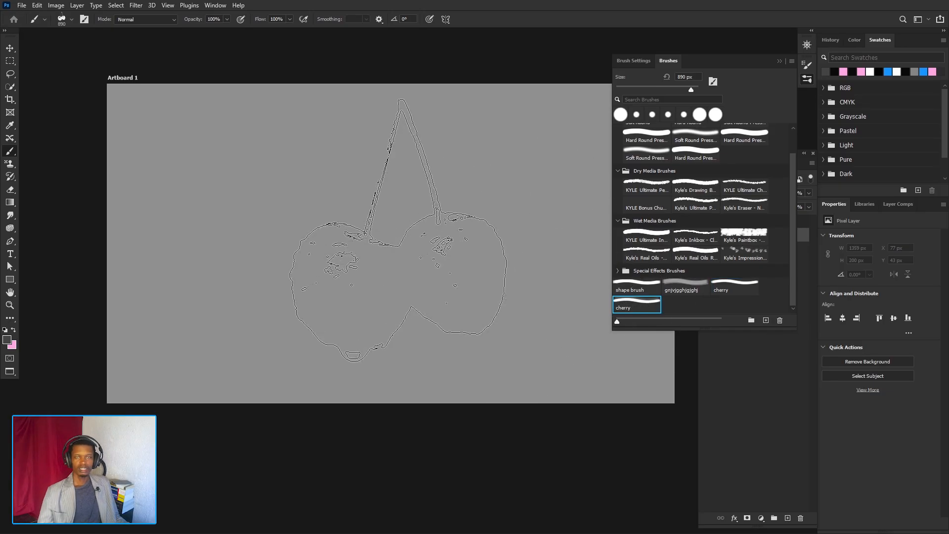
{"action": "left_click", "coordinate": [393, 225]}
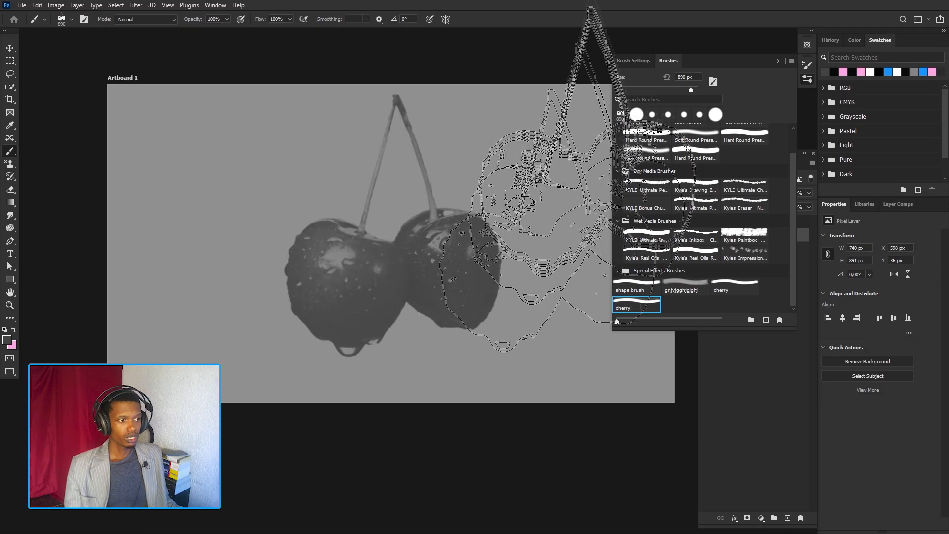
- Set the cherry brush's spacing to 11%, then undo the existing dab and stamp a new one near the artboard's middle
{"action": "left_click", "coordinate": [634, 60]}
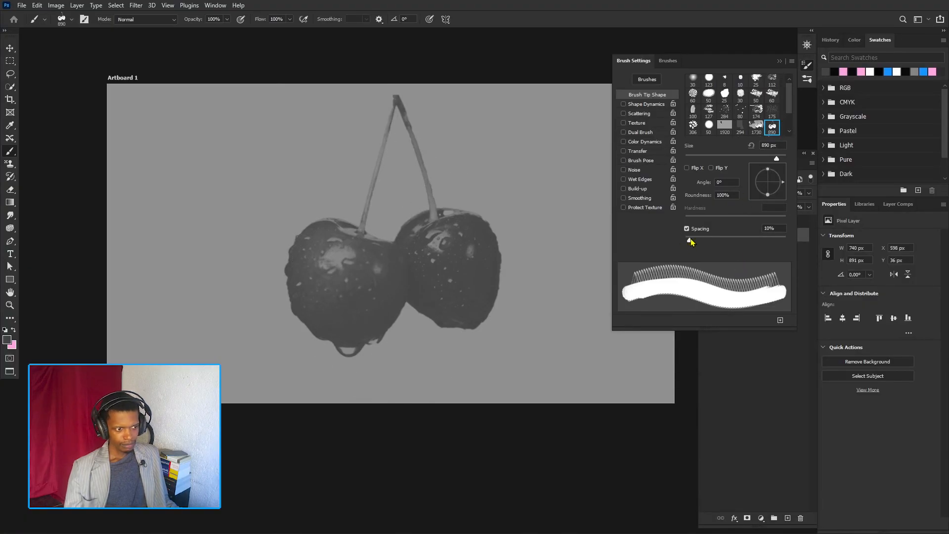
{"action": "left_click_drag", "start_coordinate": [691, 241], "coordinate": [692, 241]}
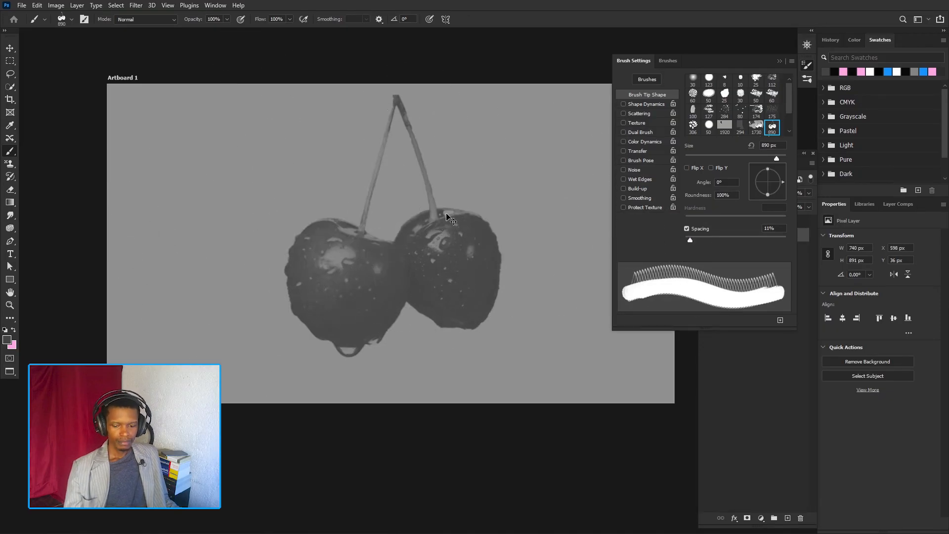
{"action": "key", "text": "ctrl+z"}
{"action": "left_click", "coordinate": [402, 223]}
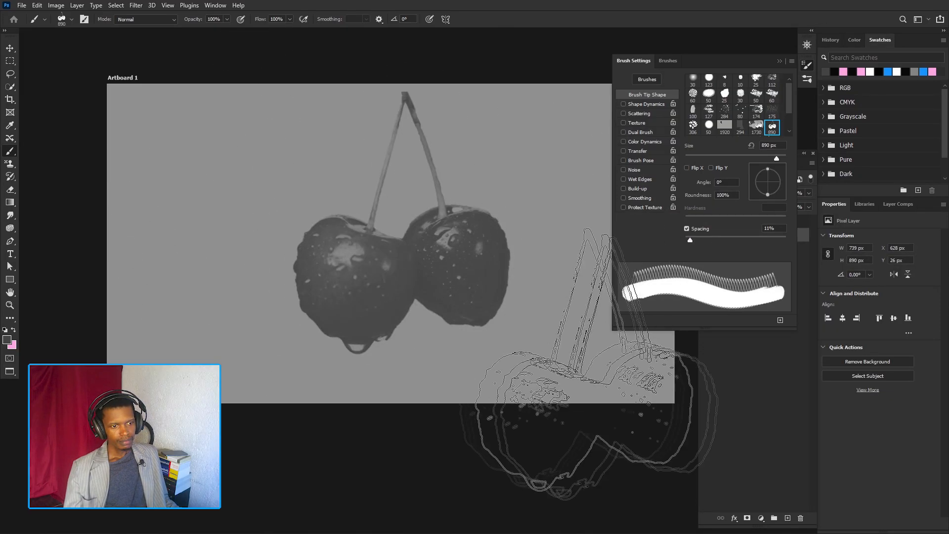
- Undo the cherry dab and turn on Flip Y for the brush tip
{"action": "key", "text": "ctrl+z"}
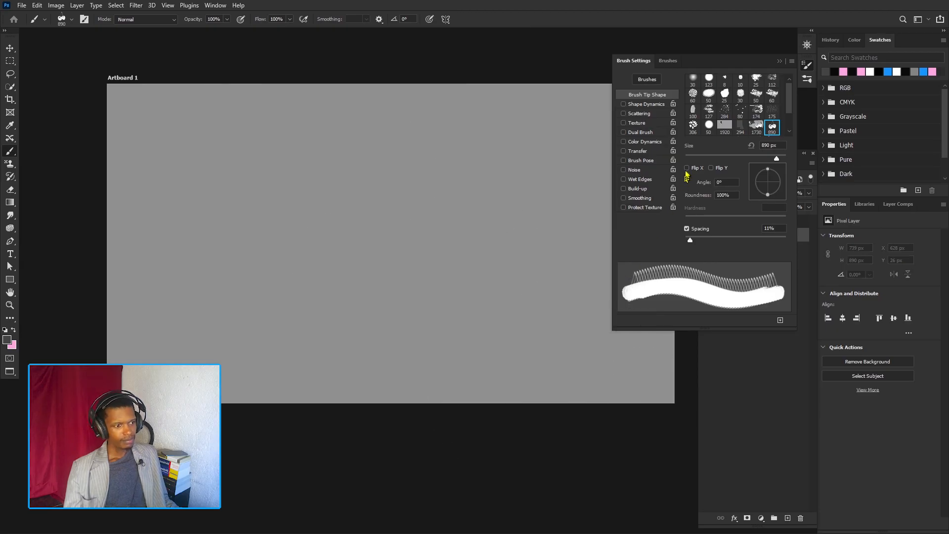
{"action": "left_click", "coordinate": [711, 168]}
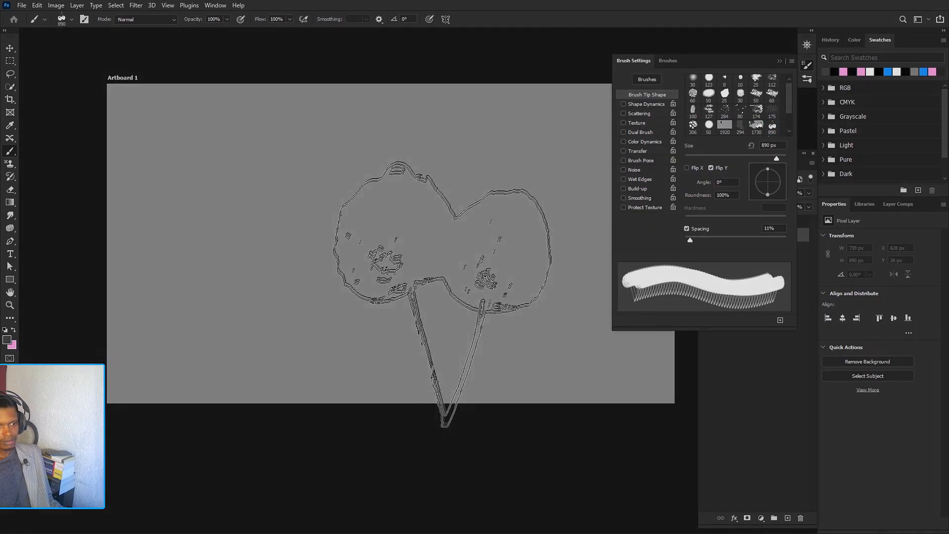